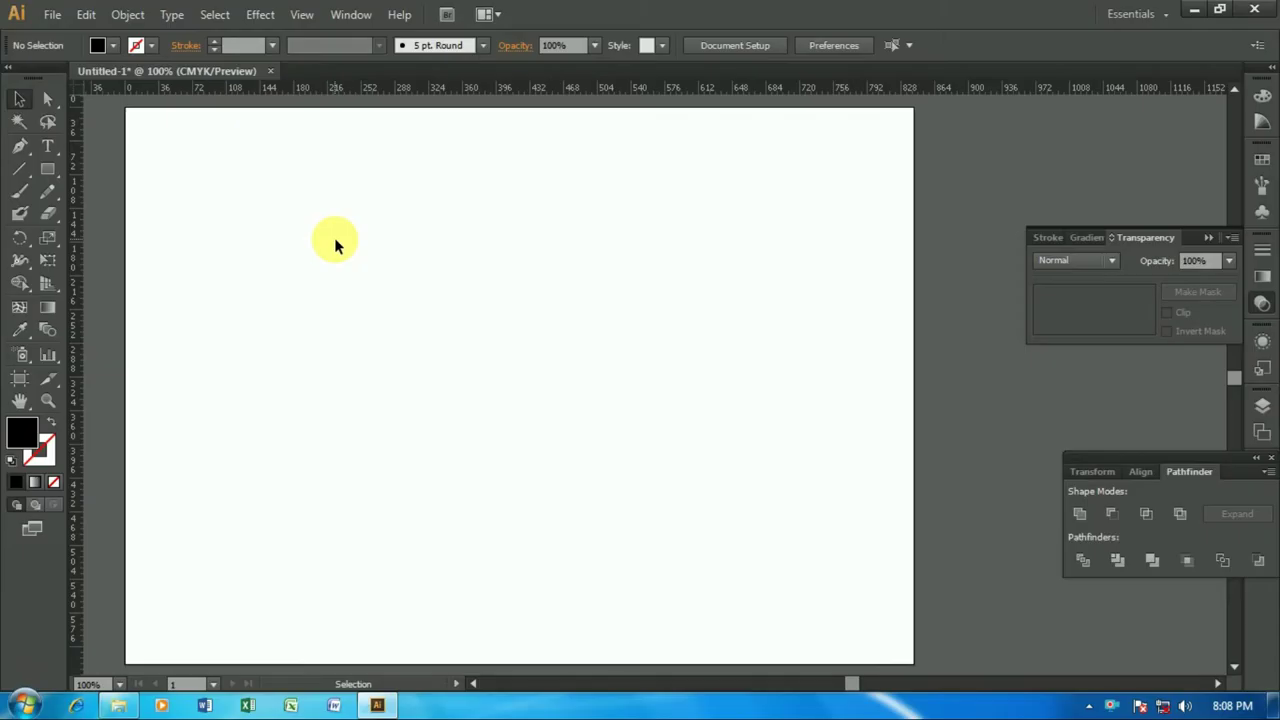
- Type a capital D on the artboard in Arial Regular at 300 pt
left_click(47, 146)
left_click(189, 346)
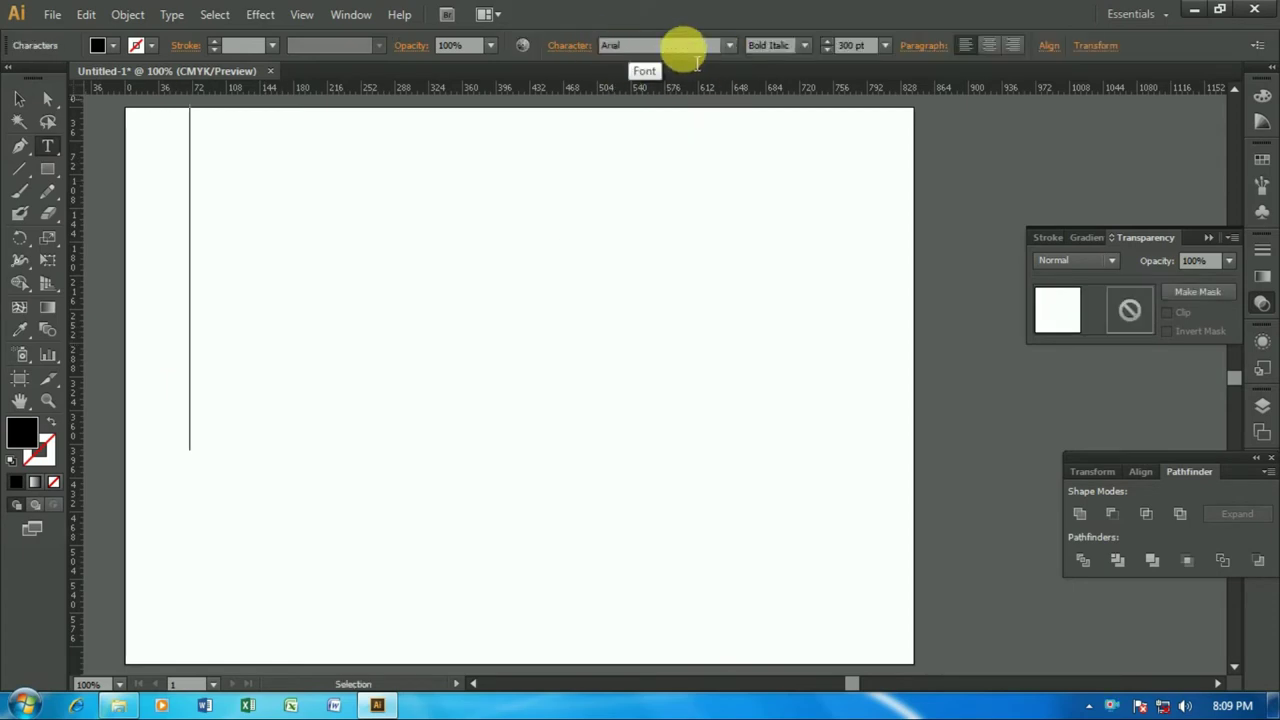
scroll(467, 316, "up", 1)
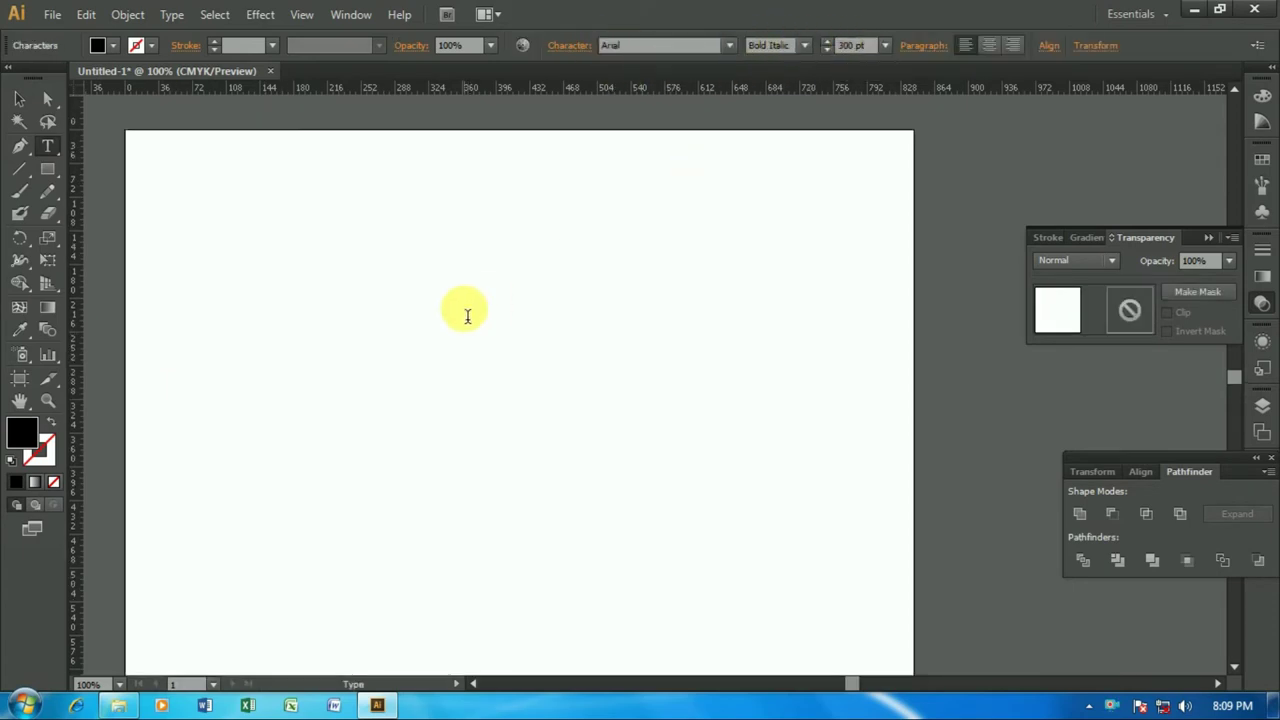
left_click(806, 46)
left_click(782, 86)
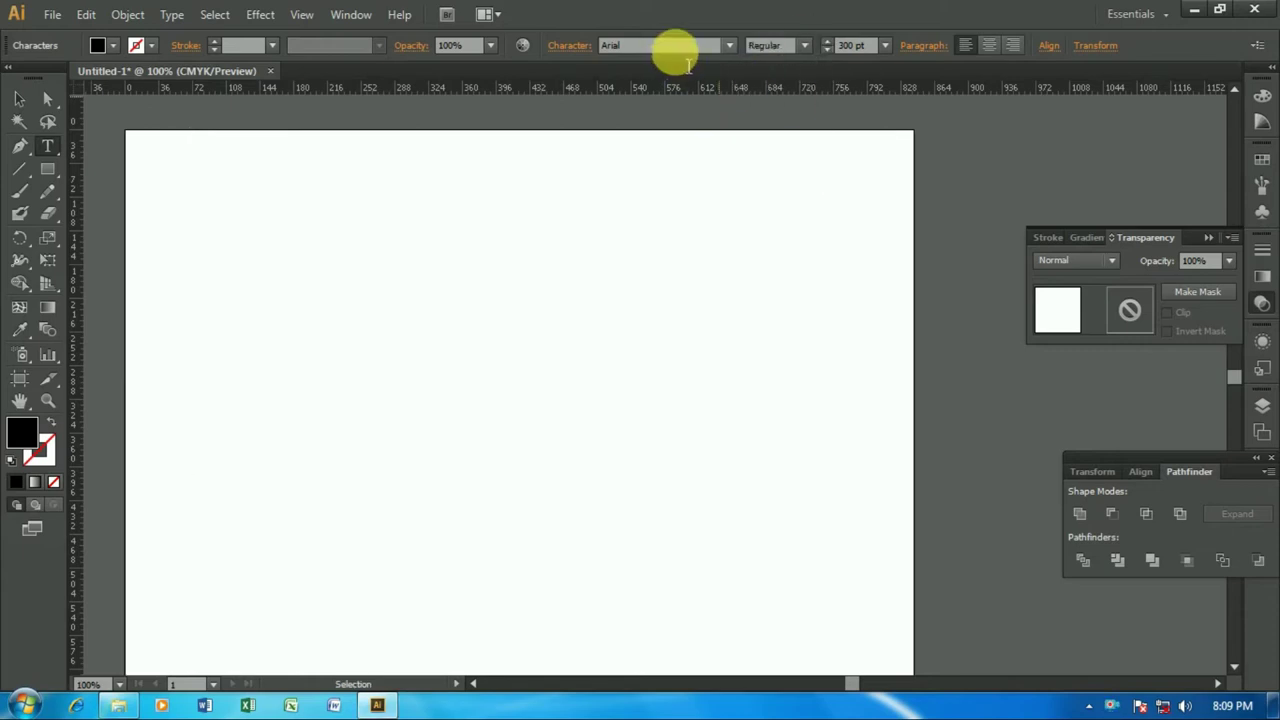
type("D")
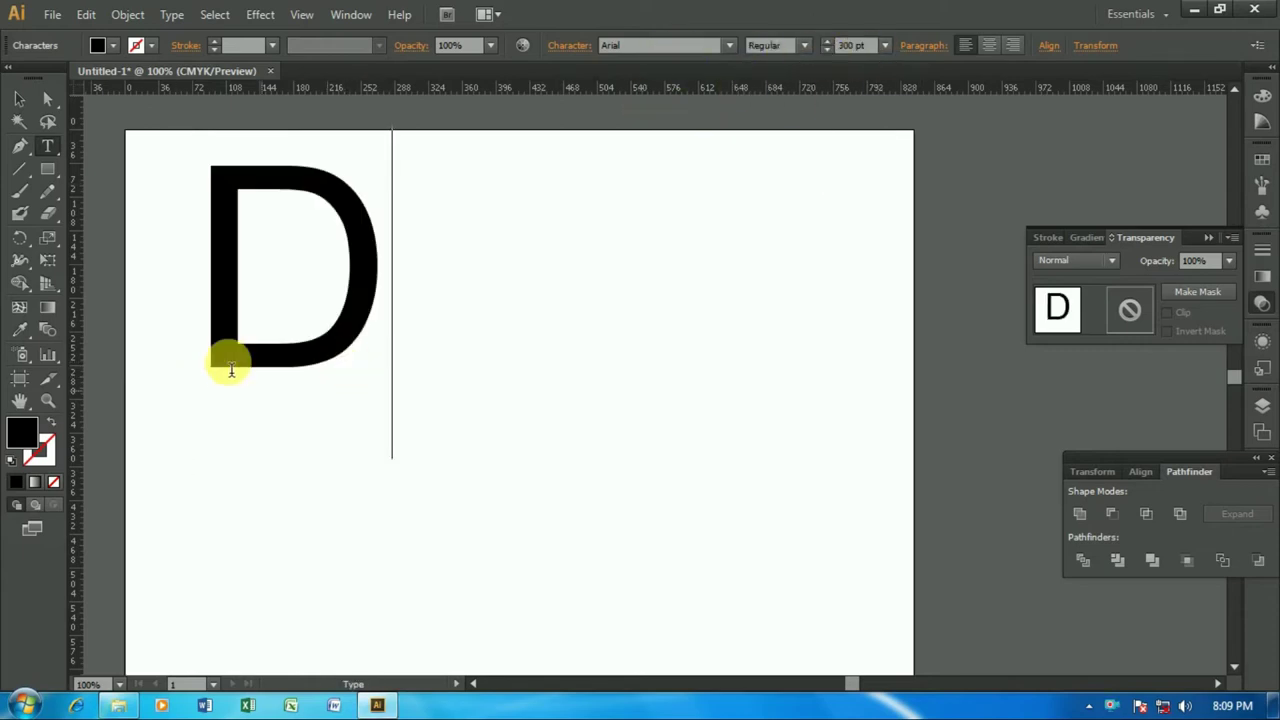
- Move the D lower and right on the artboard and zoom to 150%
left_click(19, 98)
mouse_move(286, 285)
left_mouse_down()
mouse_move(314, 336)
mouse_move(334, 343)
left_mouse_up()
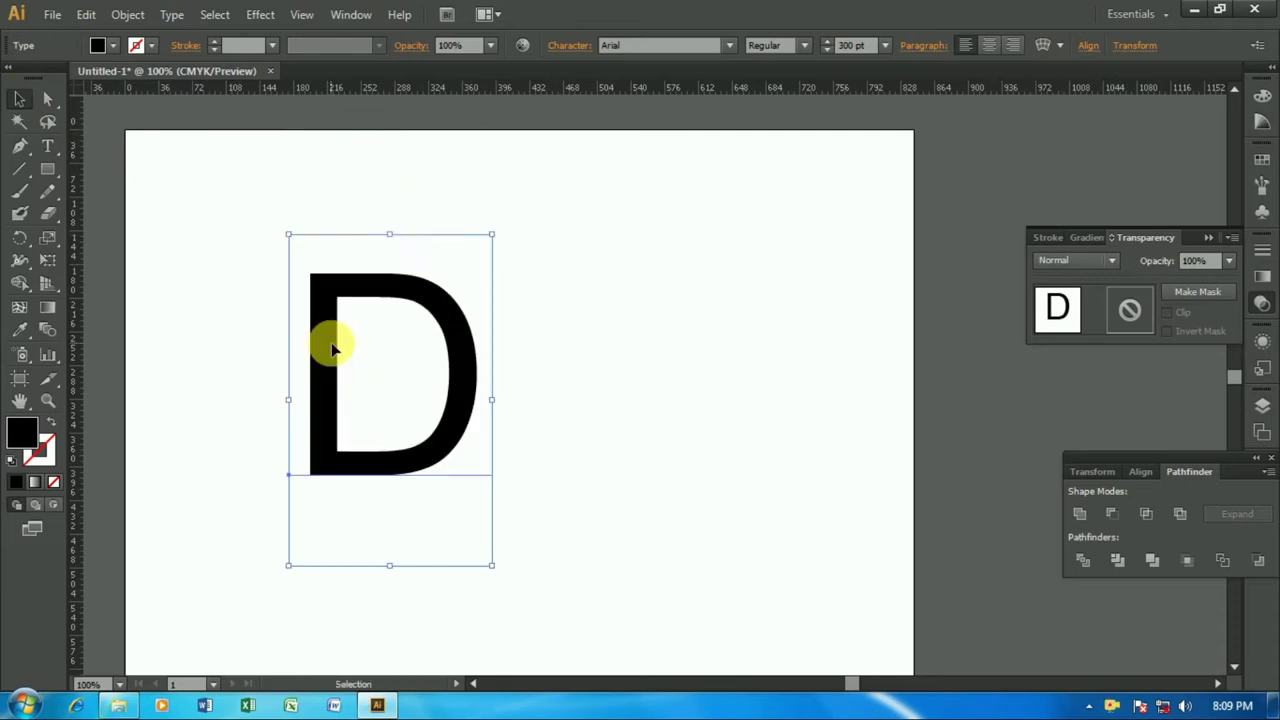
scroll(334, 345, "down", 1)
scroll(335, 347, "down", 1)
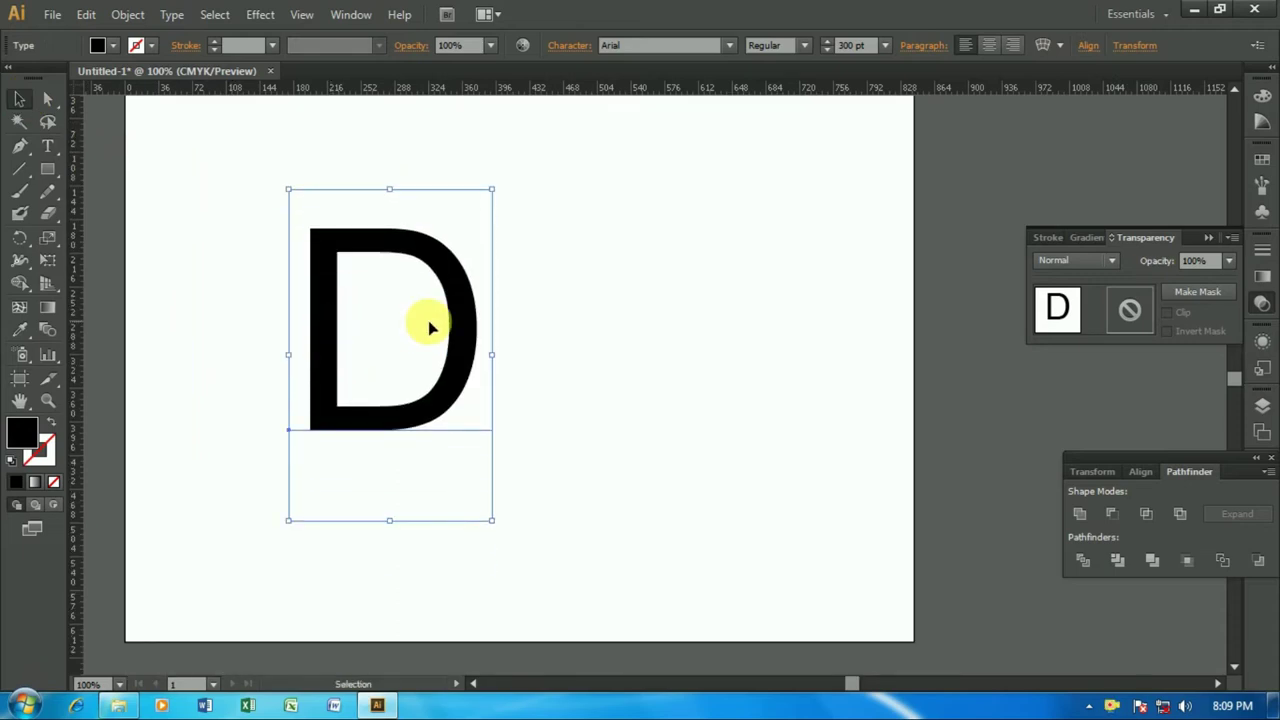
key("ctrl+plus")
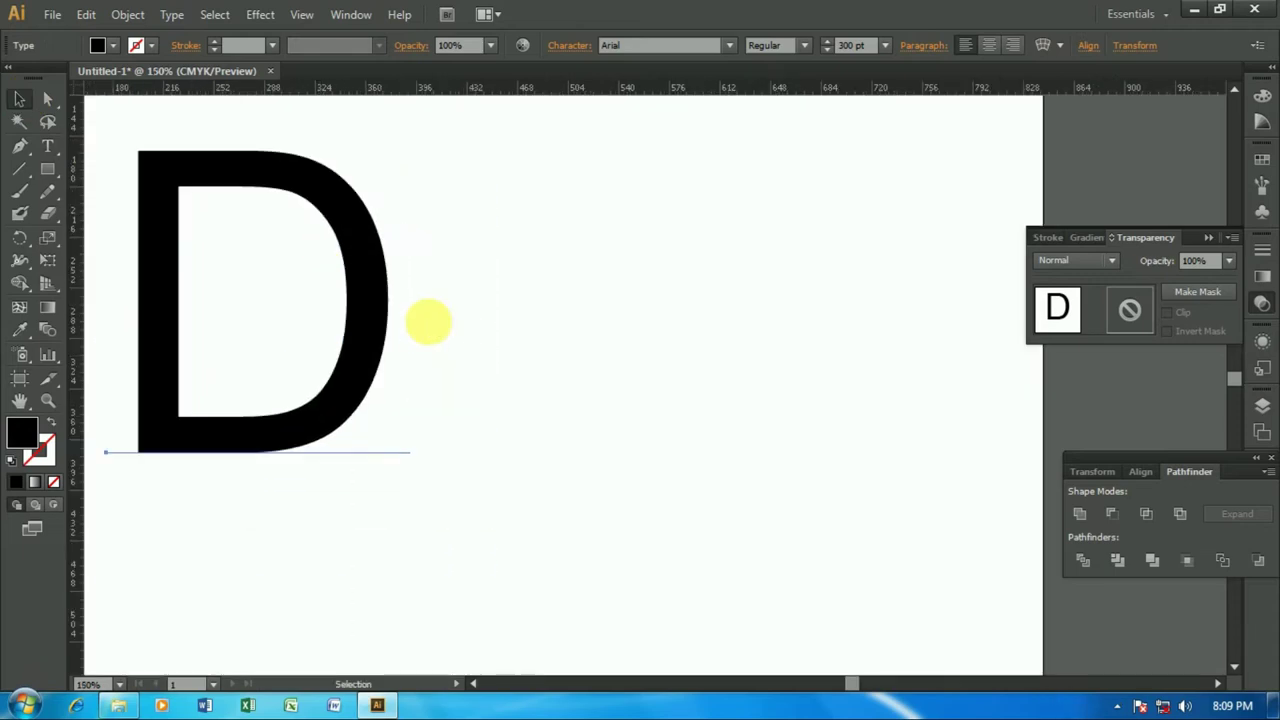
scroll(703, 429, "left", 5)
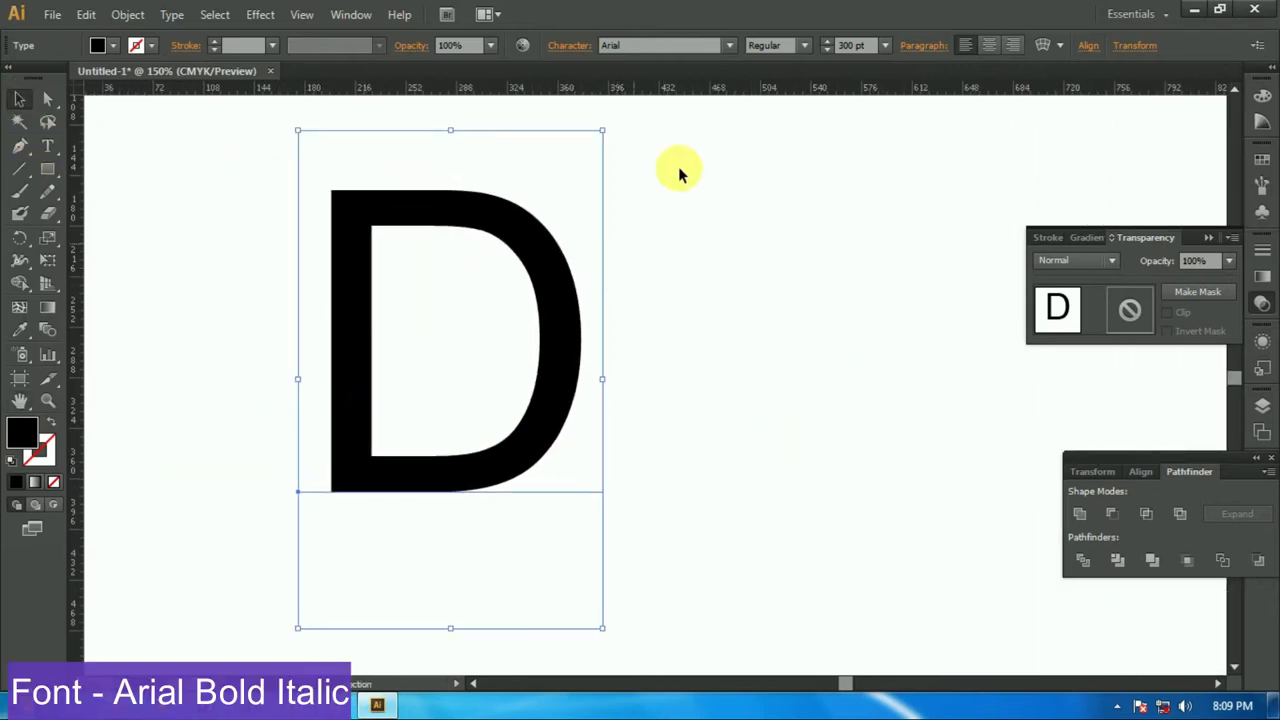
left_click(804, 45)
- Make the D Arial Bold Italic and widen it to about 274 × 370 pt
left_click(776, 147)
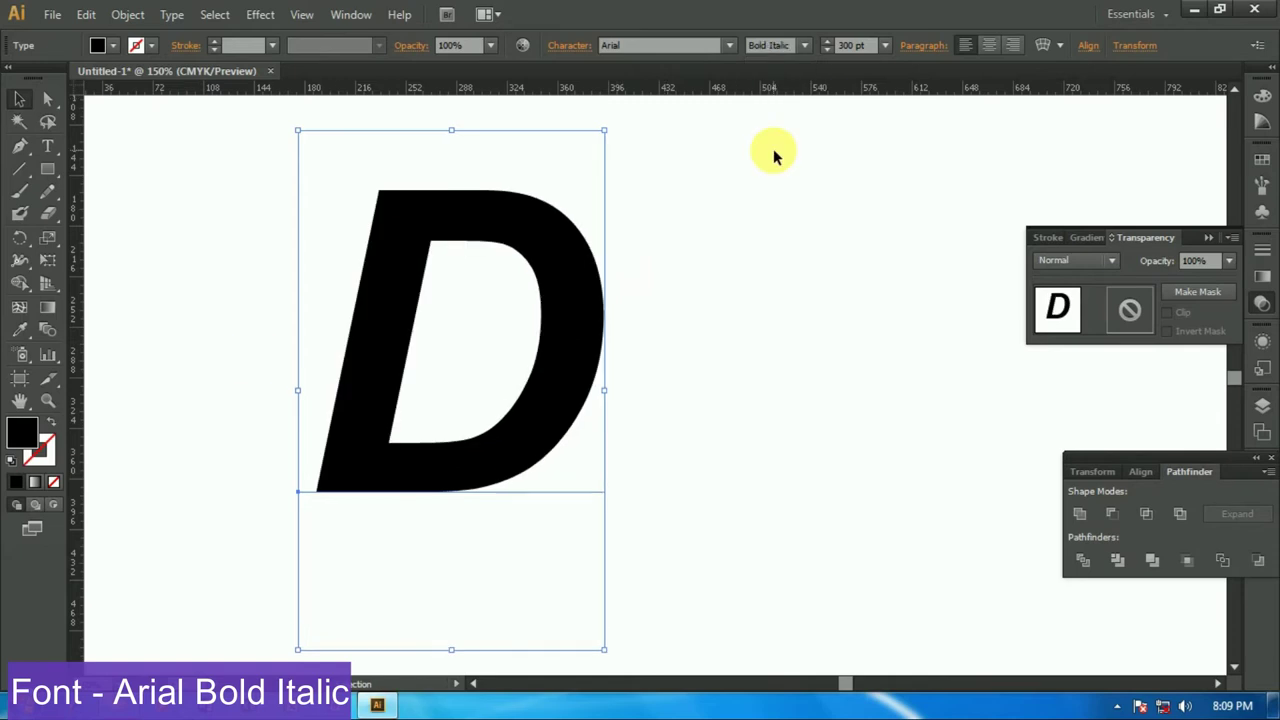
left_click(735, 355)
left_click(574, 366)
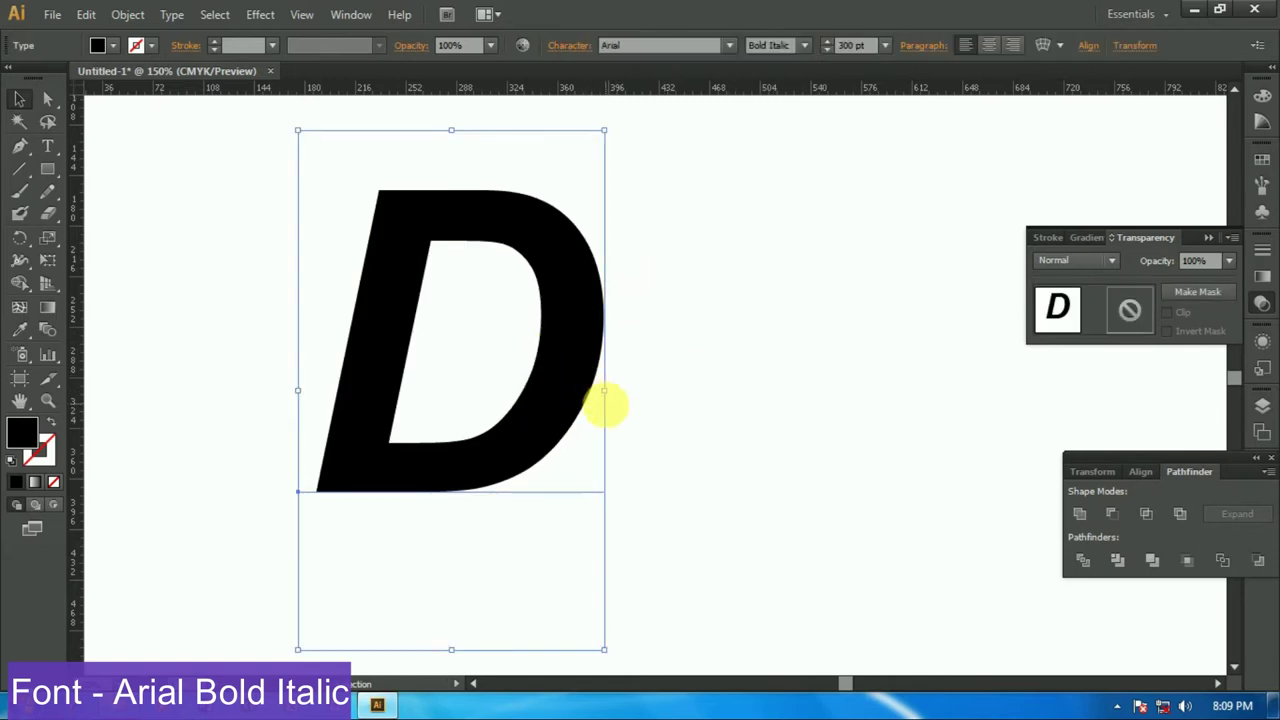
left_click_drag(632, 392, 686, 388)
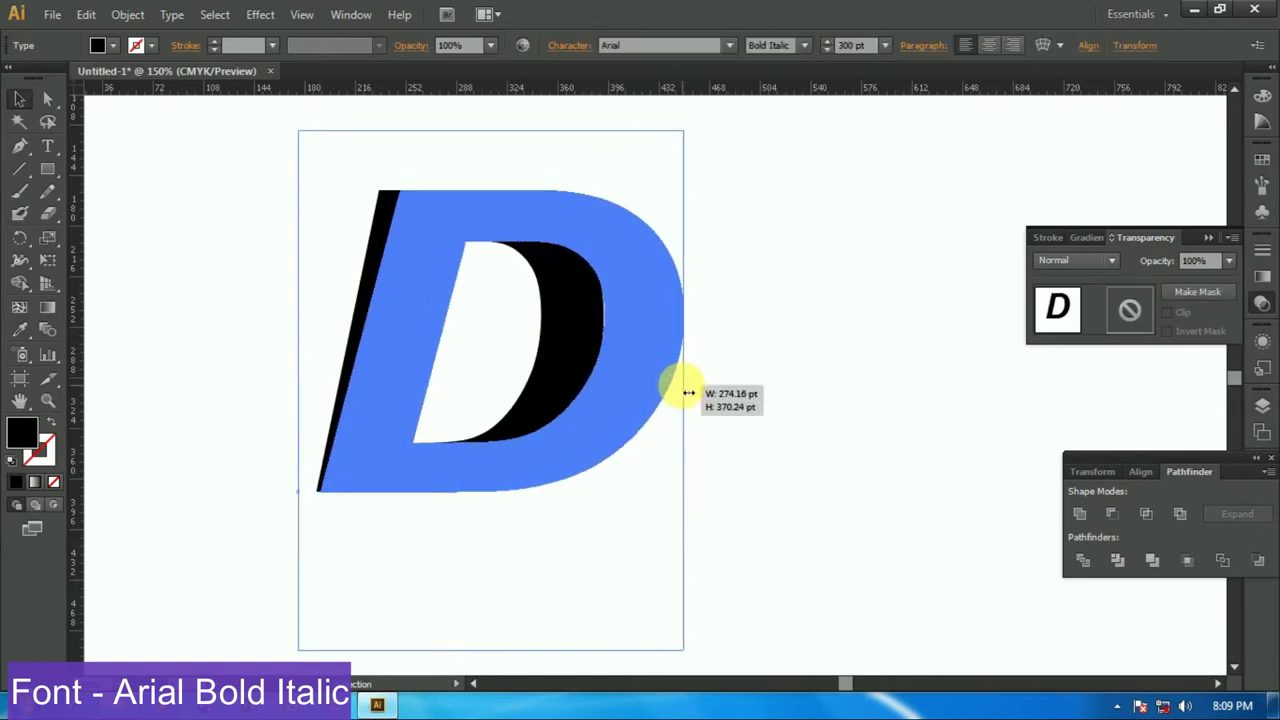
left_click(774, 410)
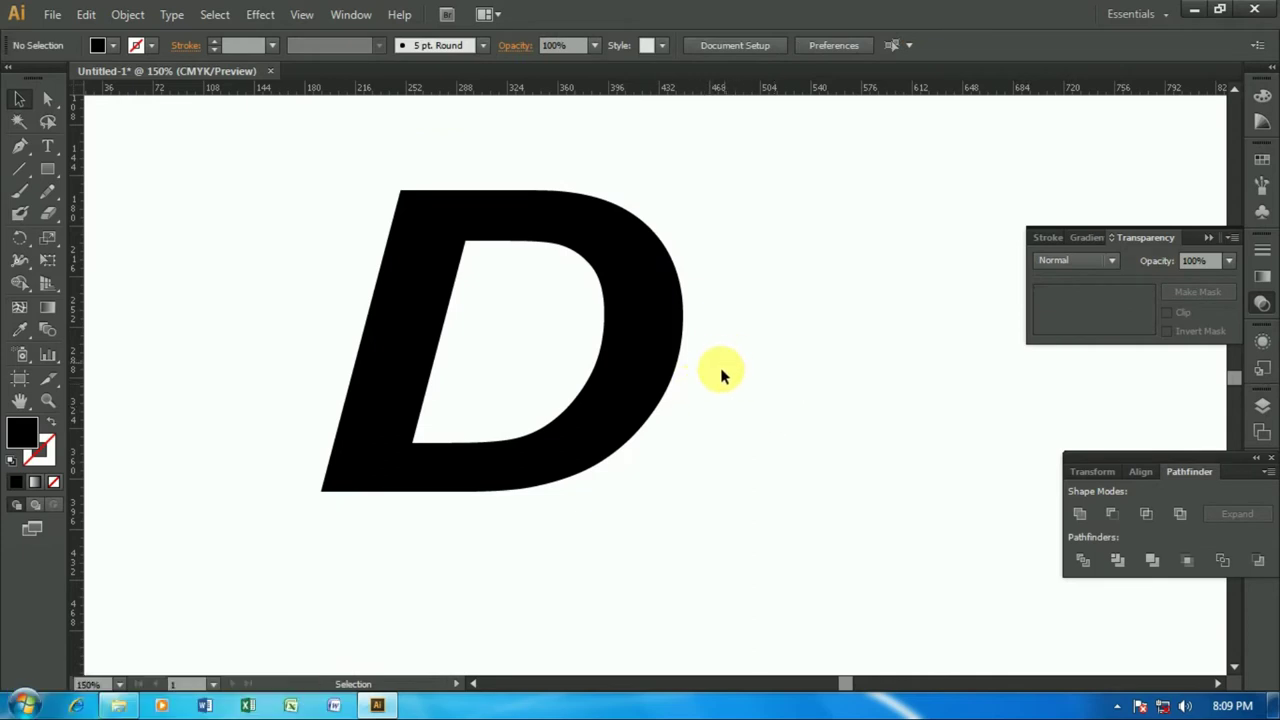
- Draw a tall thin rectangle over the D's left stem, white fill, 1 pt black stroke
left_click(45, 174)
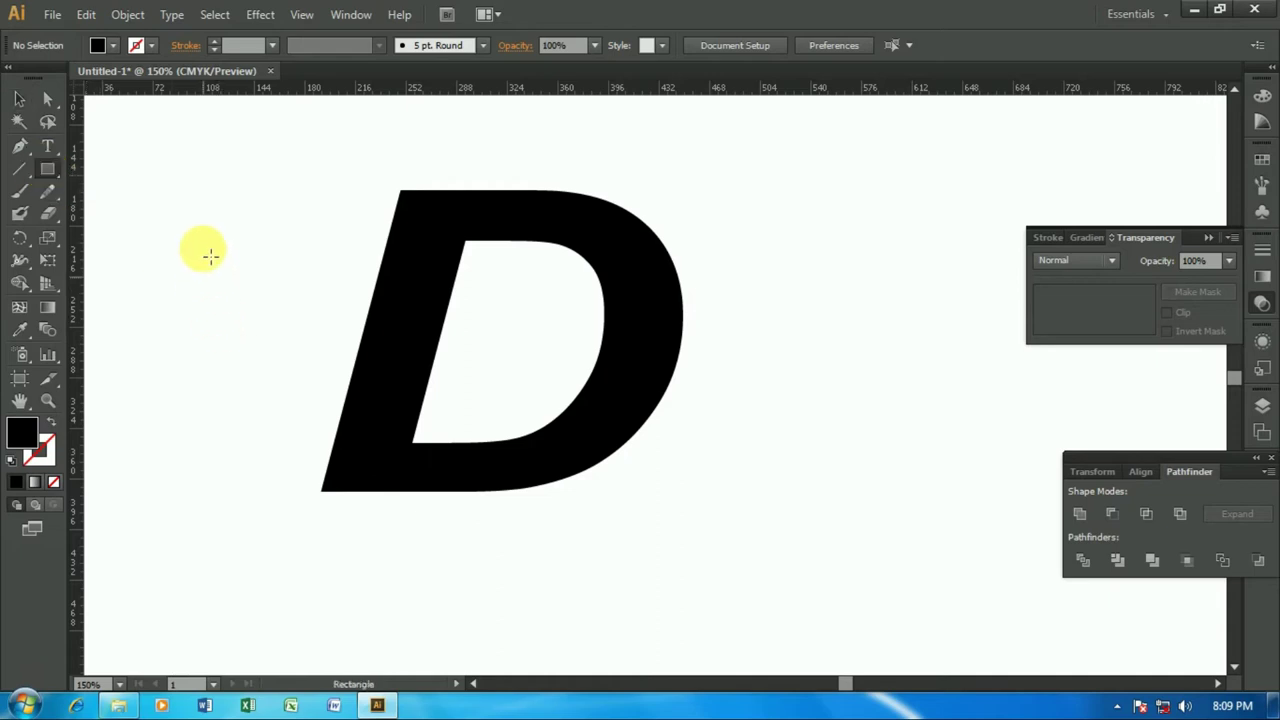
left_click(153, 46)
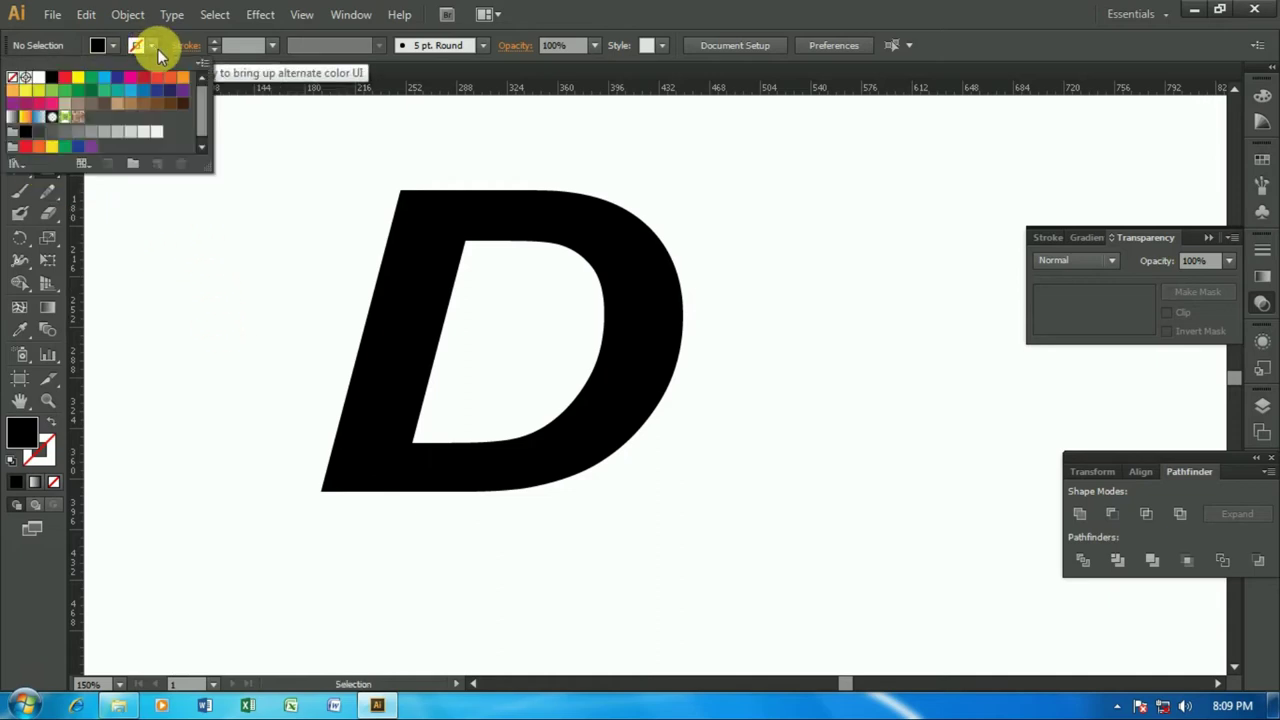
left_click(156, 49)
mouse_move(211, 193)
left_mouse_down()
mouse_move(232, 431)
mouse_move(269, 457)
left_mouse_up()
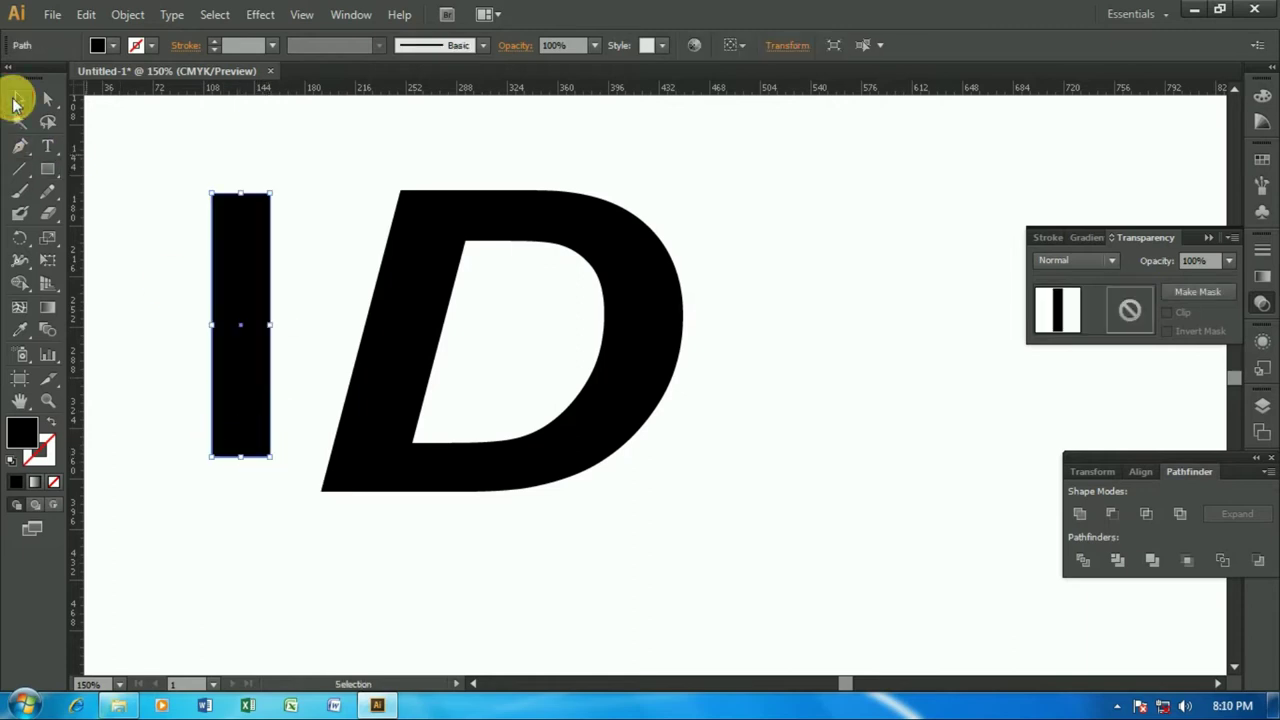
left_click(104, 45)
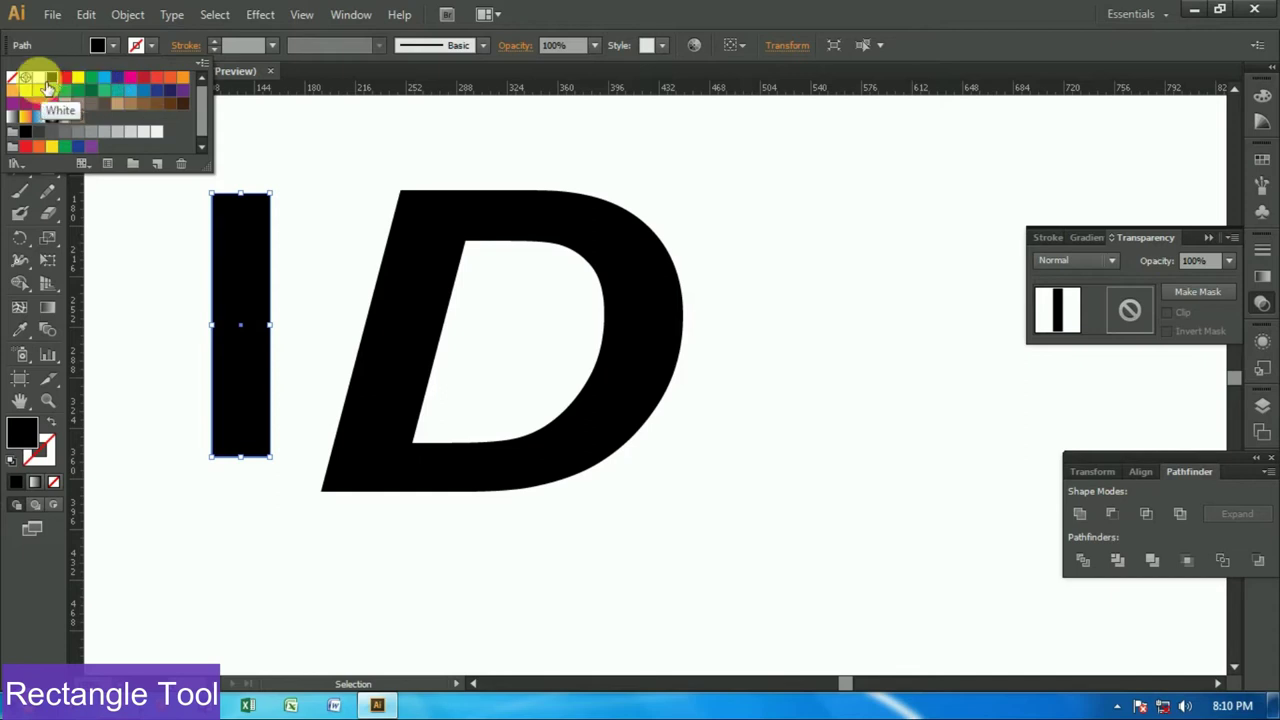
left_click(45, 85)
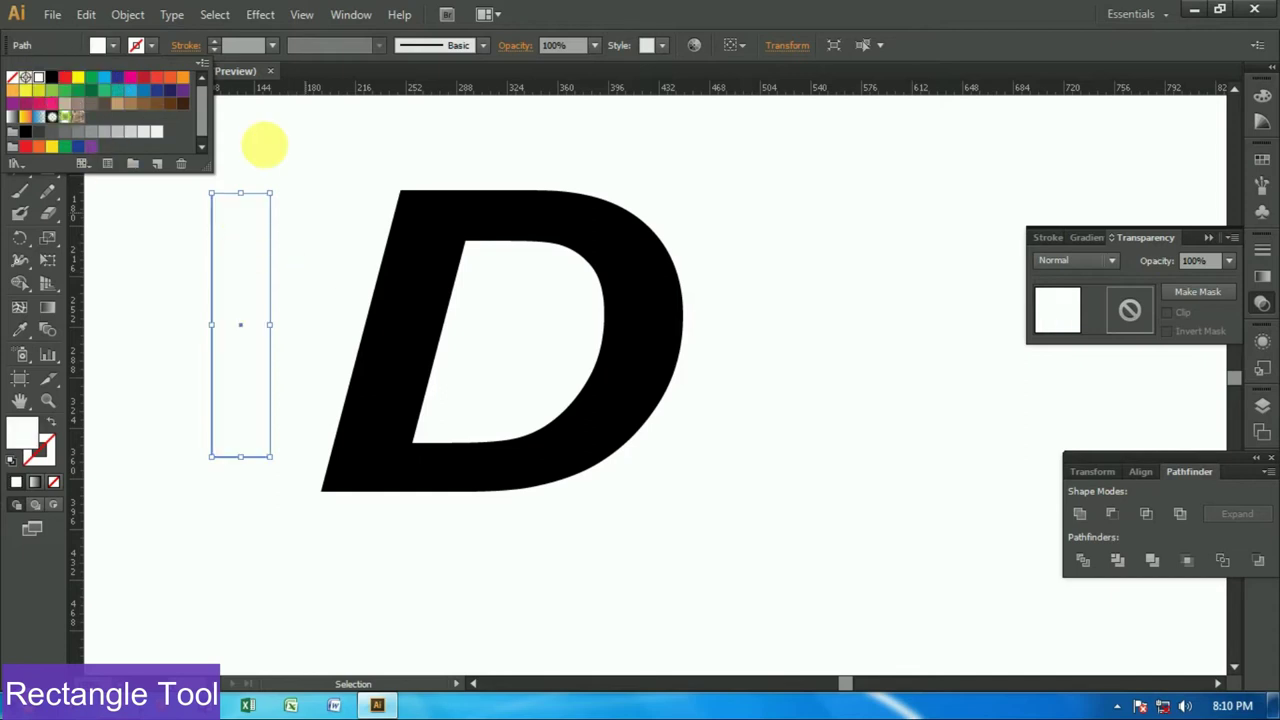
left_click(57, 82)
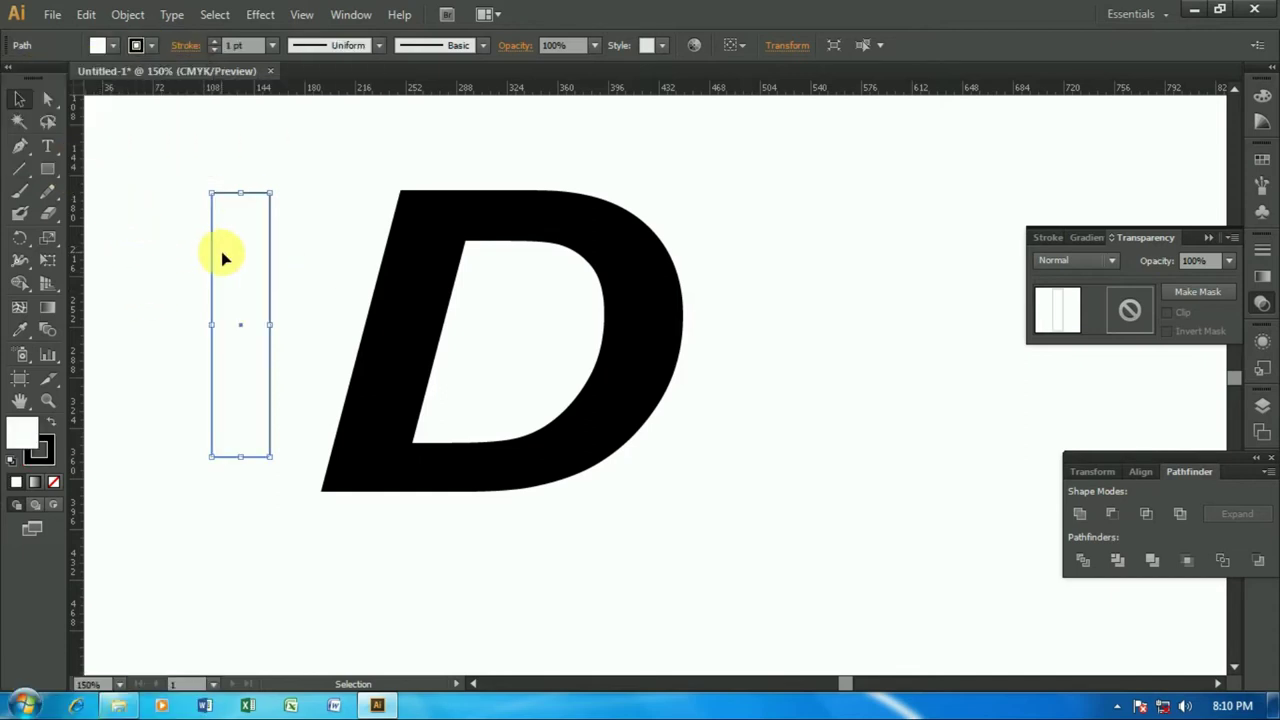
left_click_drag(212, 268, 349, 318)
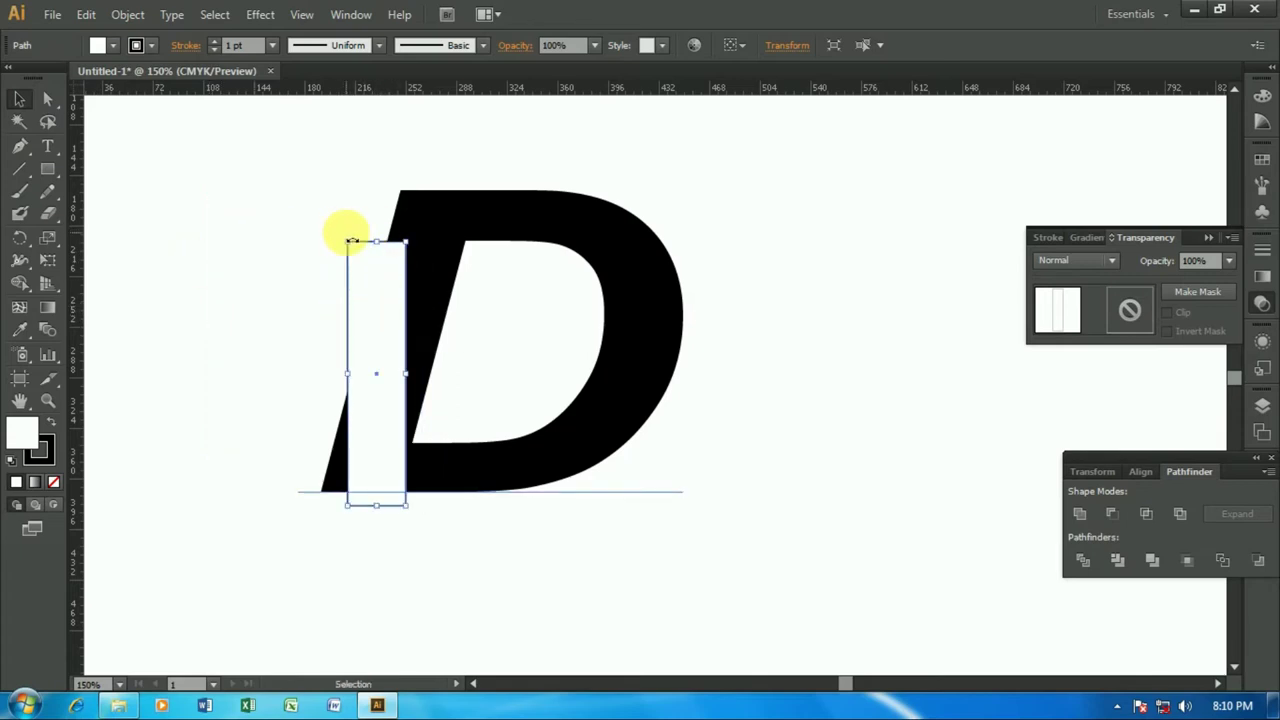
- Rotate the rectangle to the D's italic slant and resize its sides
left_click_drag(350, 240, 403, 236)
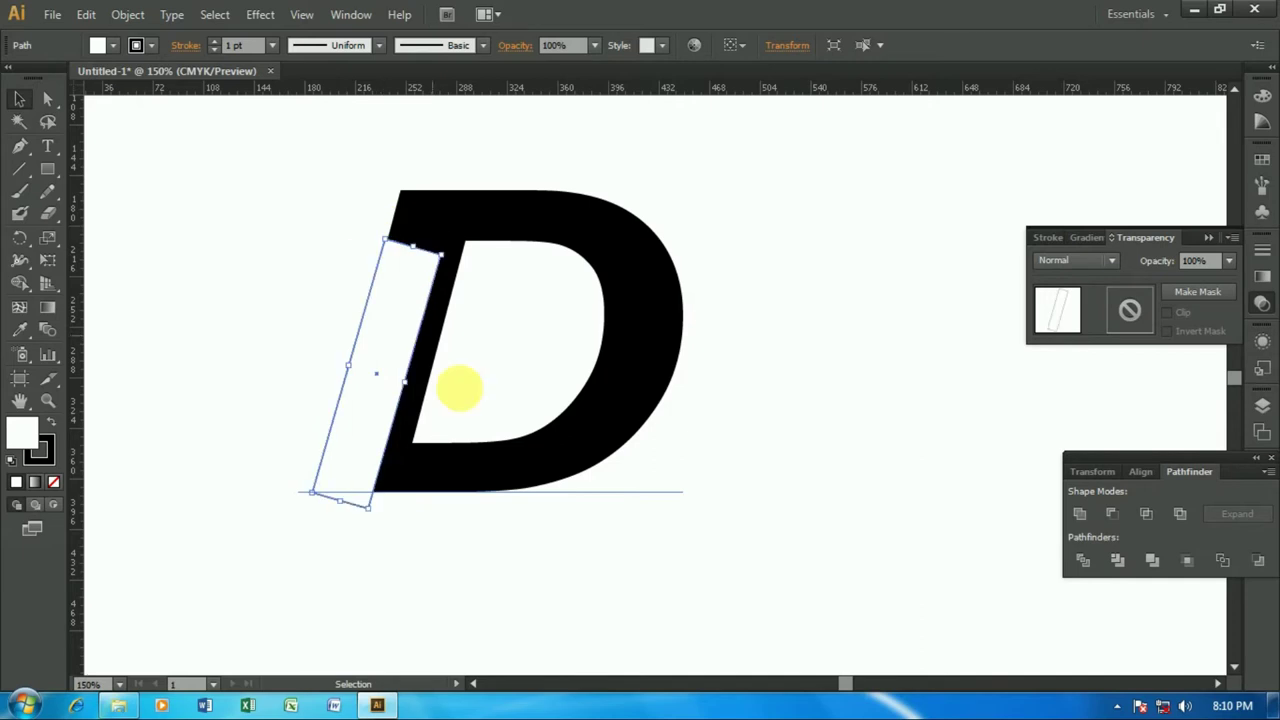
key("Right")
key("Right")
key("Right")
key("Right")
key("Right")
key("Right")
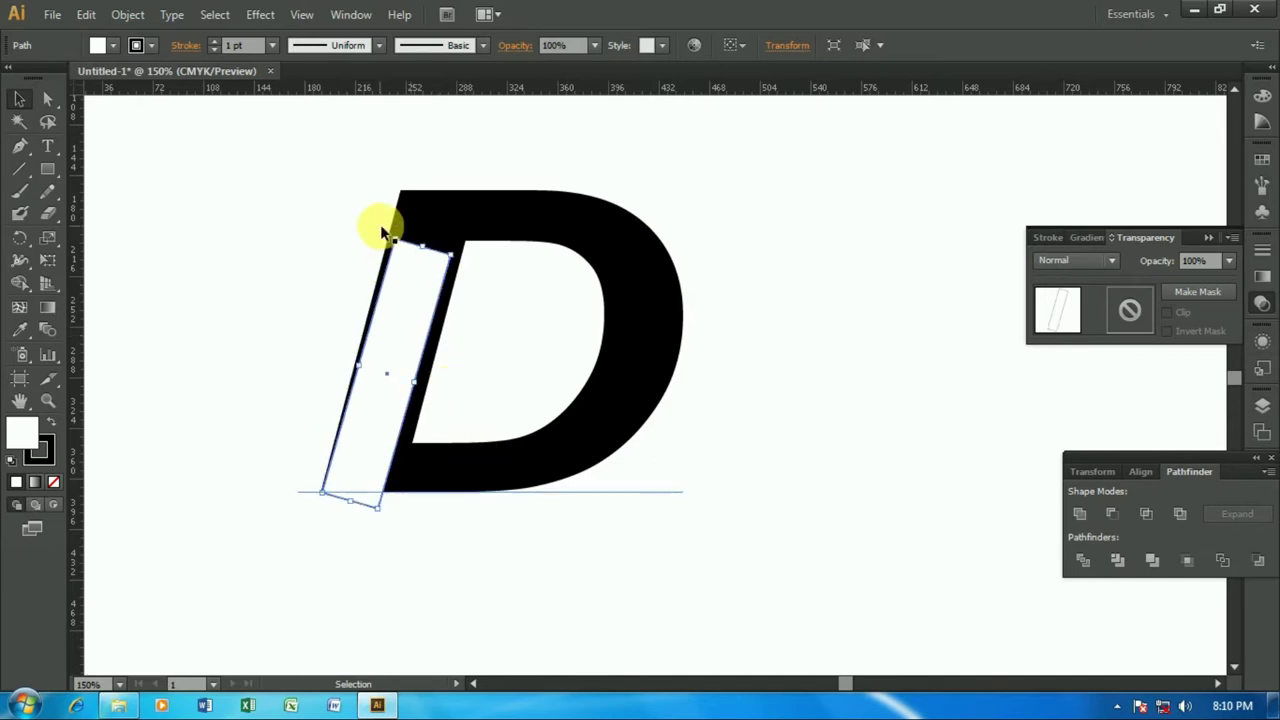
left_click_drag(395, 237, 392, 236)
mouse_move(420, 372)
left_mouse_down()
mouse_move(439, 392)
mouse_move(428, 384)
left_mouse_up()
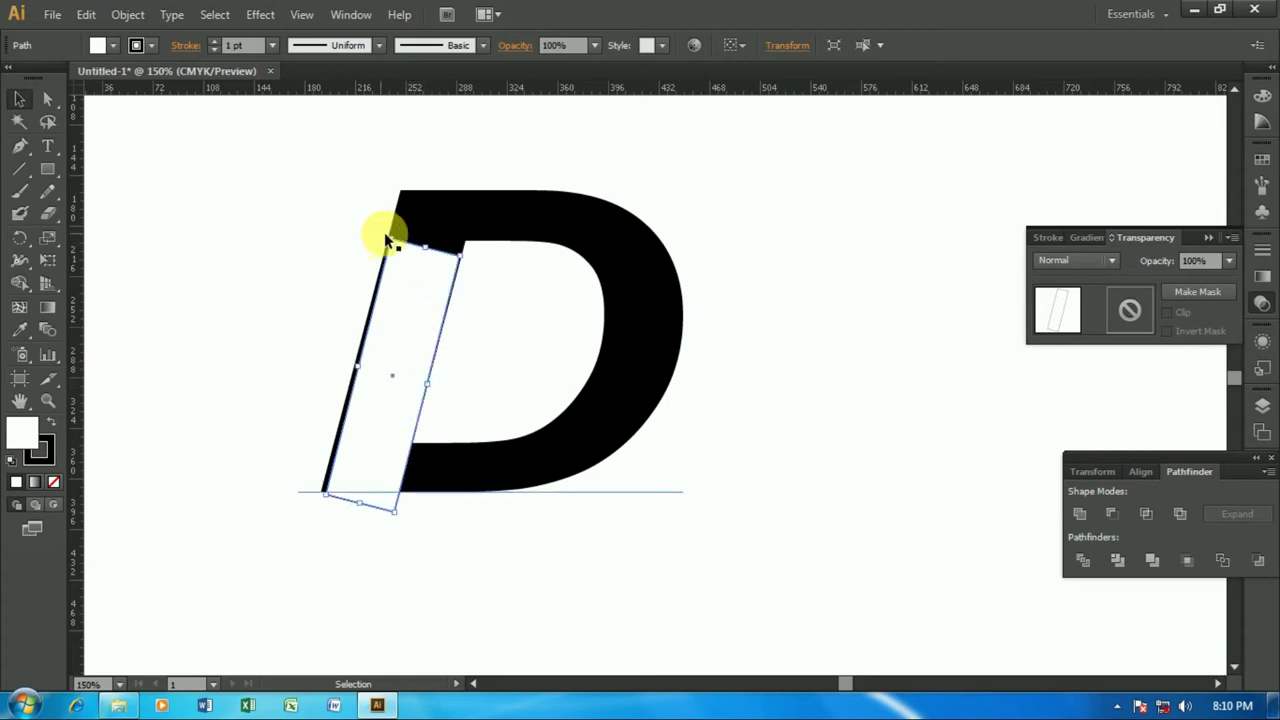
left_click_drag(357, 367, 361, 372)
left_click_drag(466, 551, 414, 409)
- Move the slanted rectangle down across the lower middle of the D's stem
left_click(409, 380)
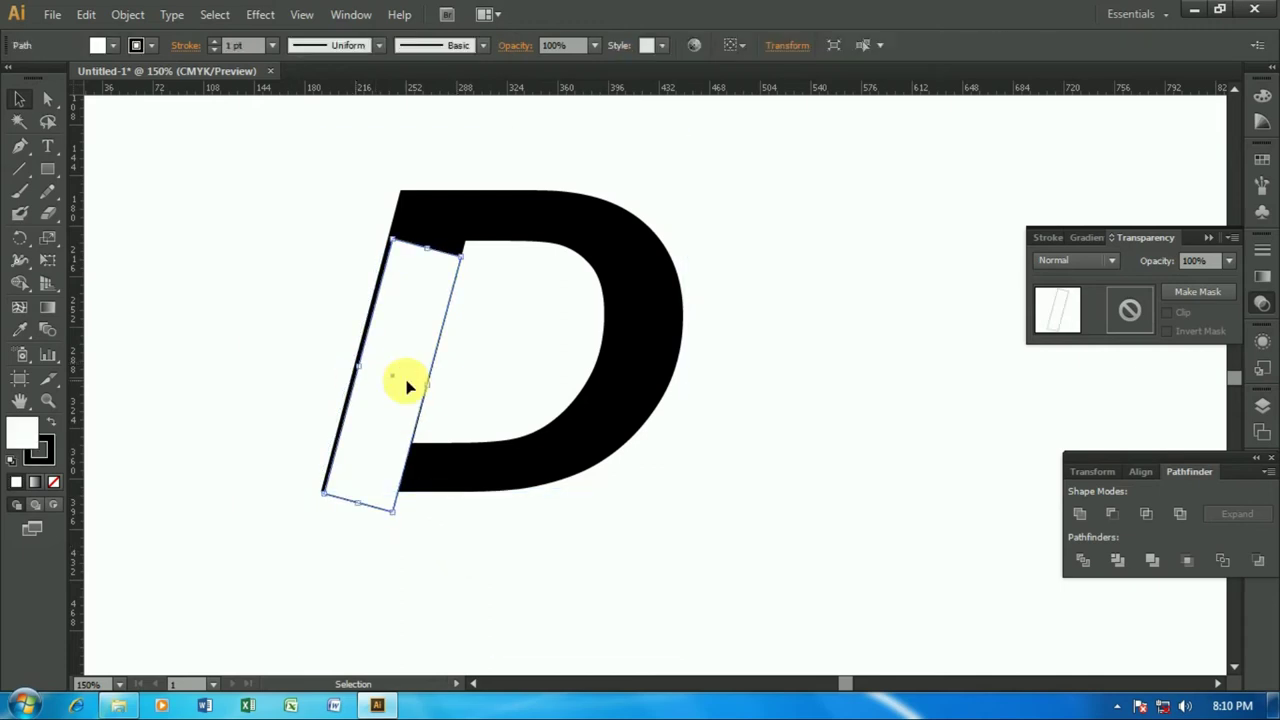
mouse_move(408, 386)
left_mouse_down()
mouse_move(458, 447)
mouse_move(461, 476)
left_mouse_up()
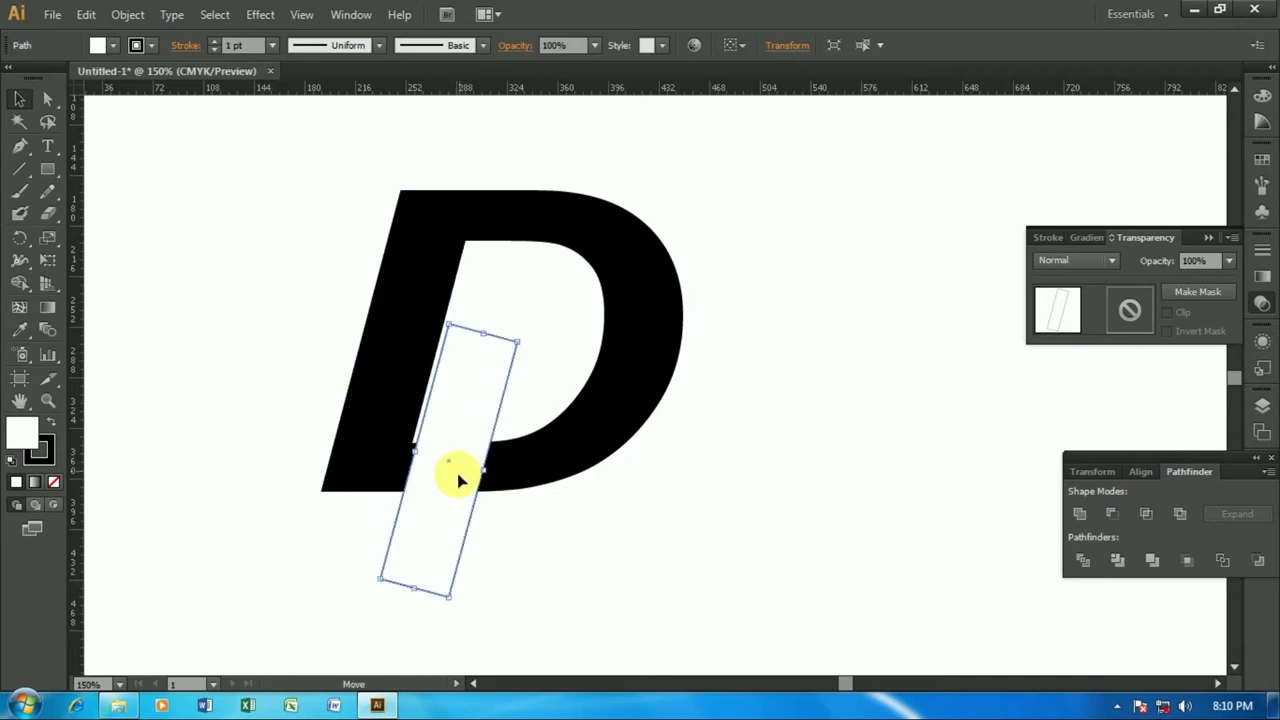
left_click_drag(459, 407, 455, 416)
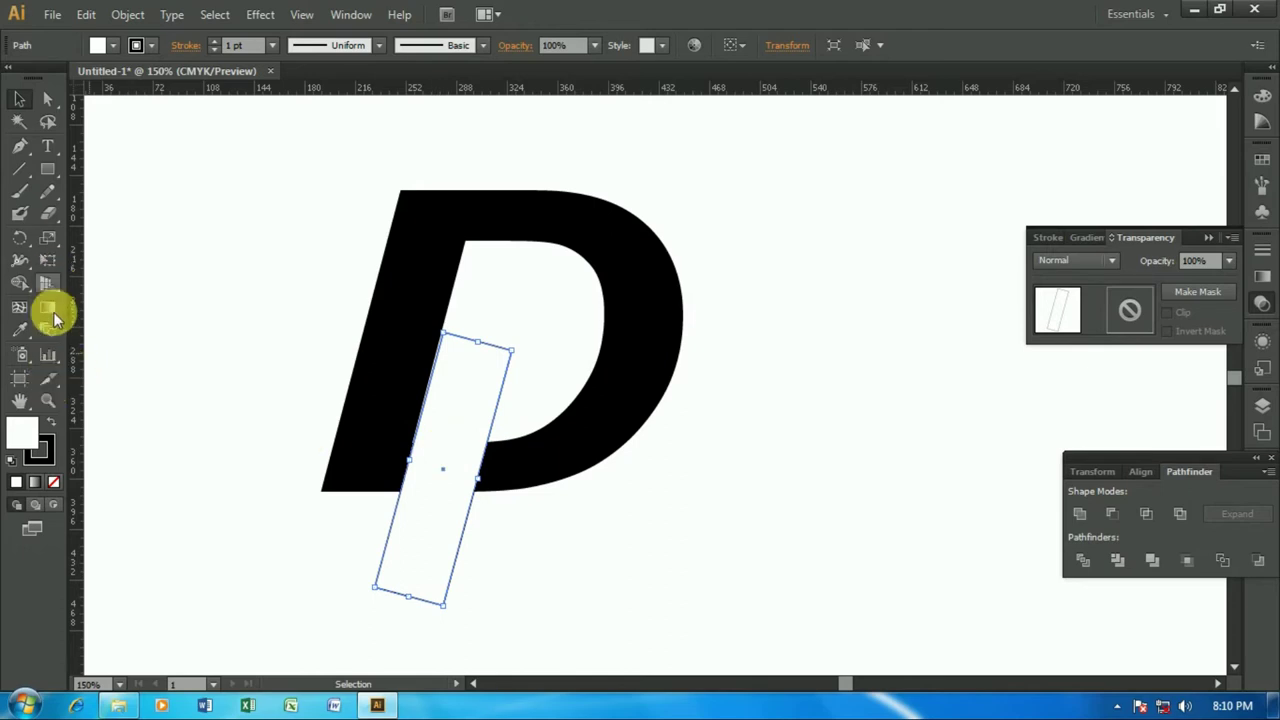
left_click(58, 399)
- Zoom in to check the slanted rectangle's fit against the D
left_click(428, 477)
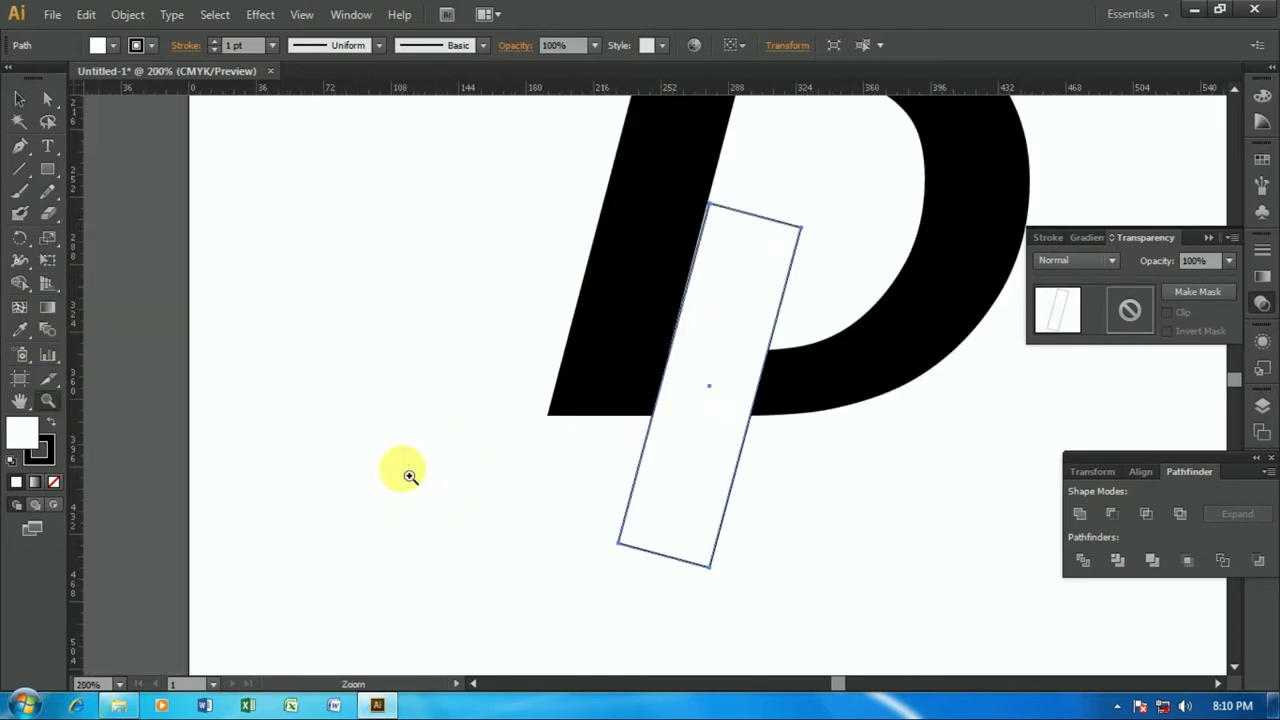
scroll(690, 410, "up", 2)
scroll(600, 410, "up", 1)
scroll(541, 407, "up", 1)
left_click(22, 99)
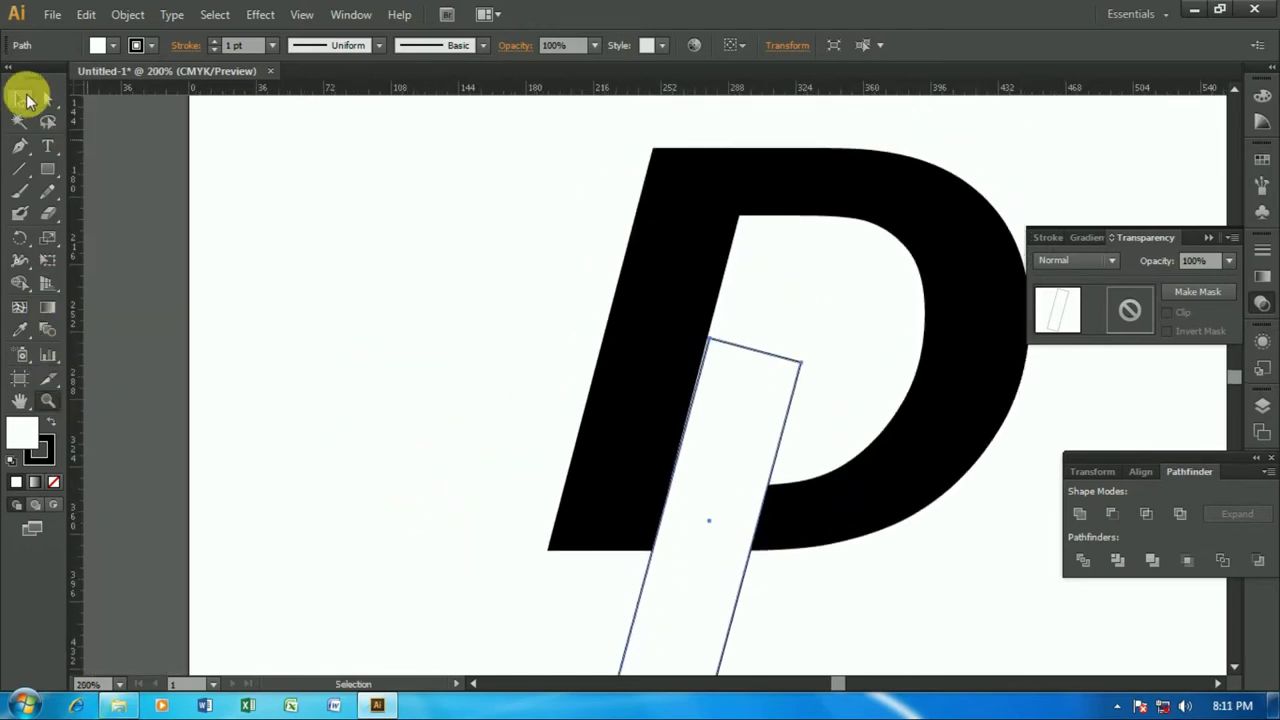
key("z")
left_click(676, 212)
scroll(645, 212, "down", 2)
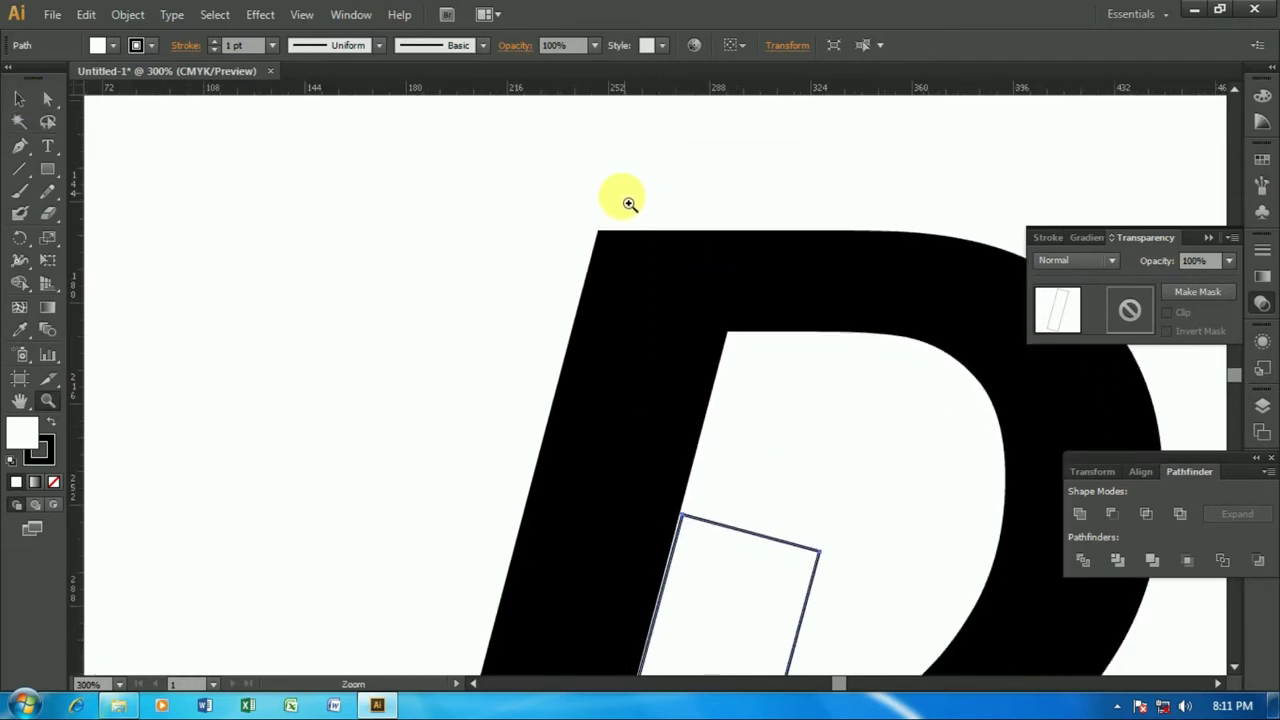
scroll(625, 198, "down", 2)
scroll(625, 198, "down", 5)
left_click(19, 99)
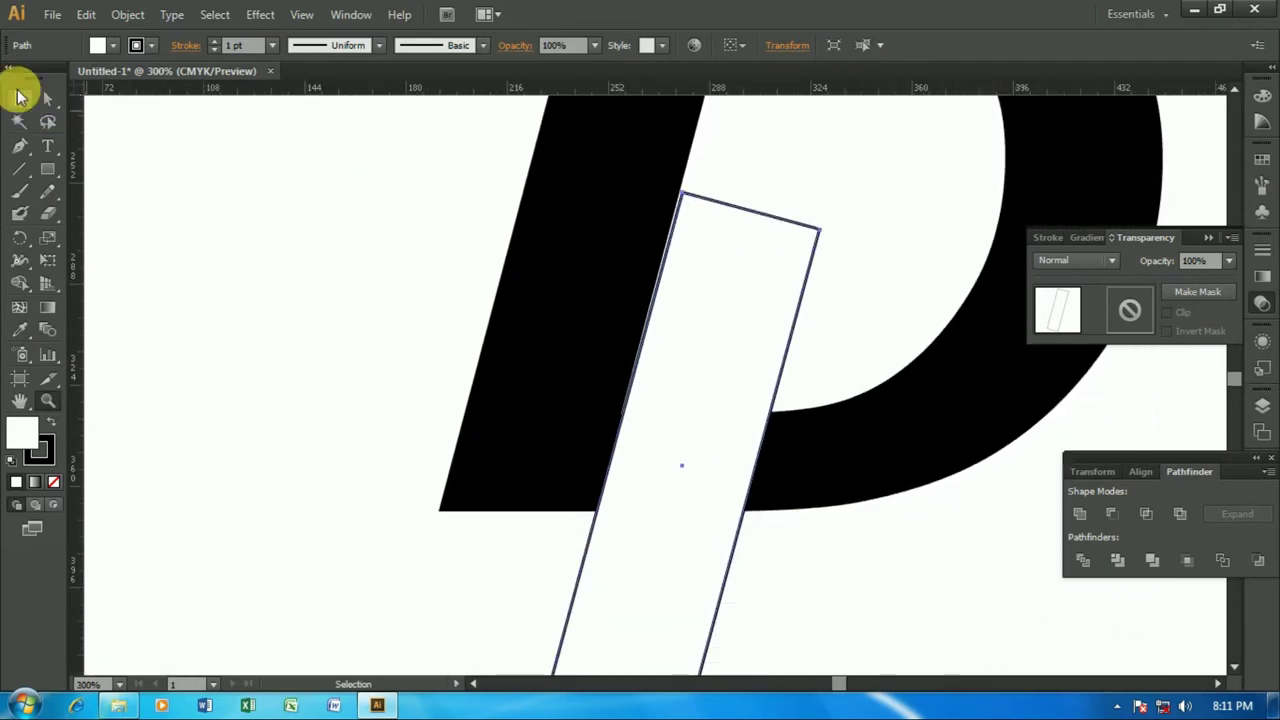
scroll(626, 342, "down", 1)
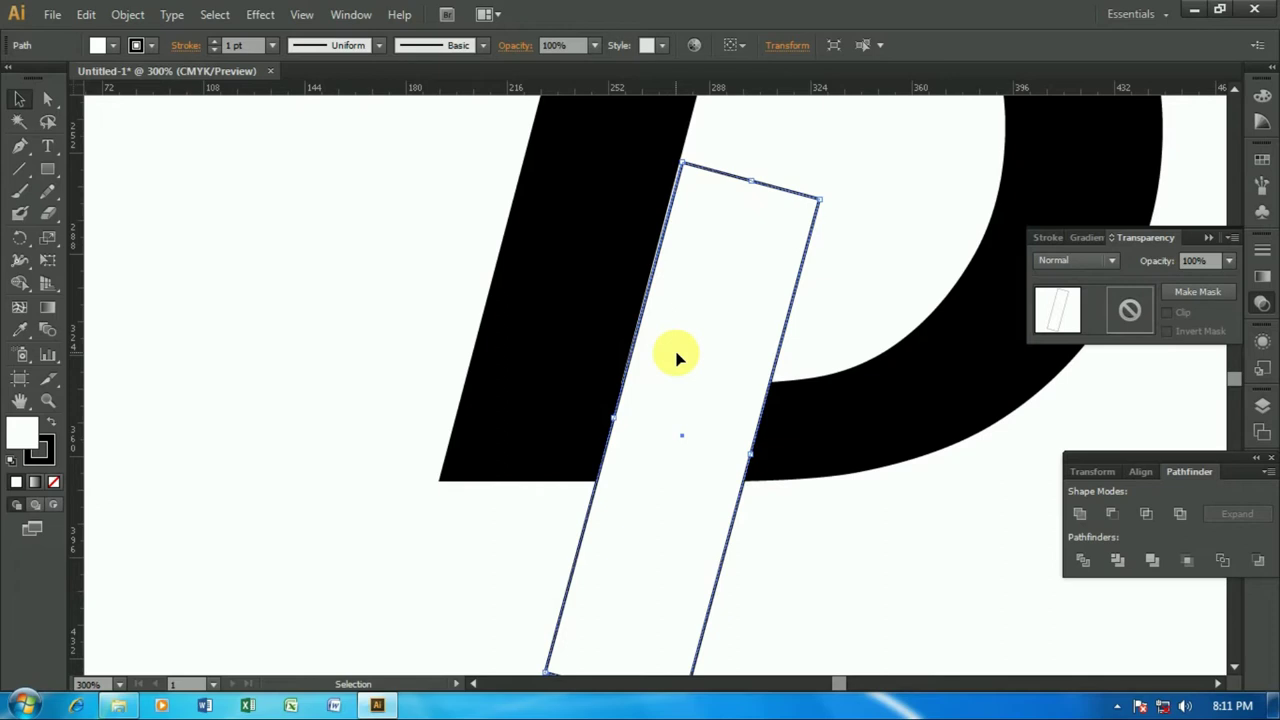
left_click(843, 327)
scroll(752, 293, "up", 1)
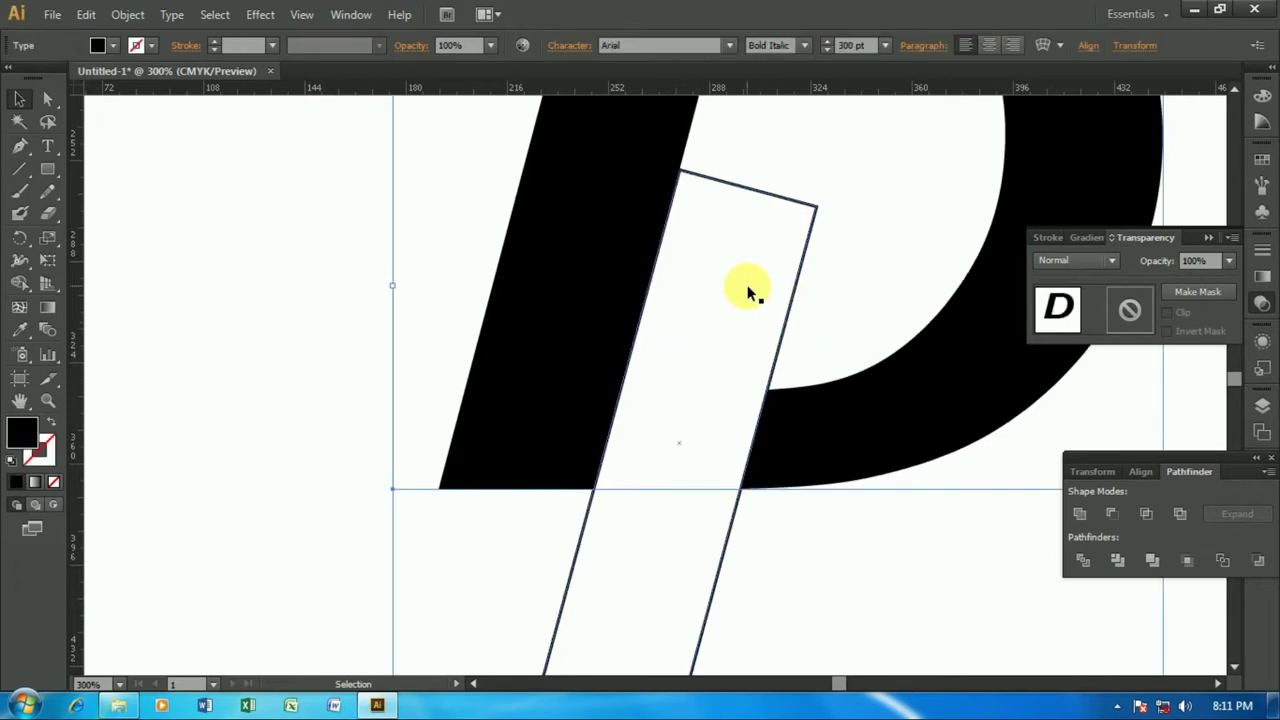
scroll(752, 293, "up", 2)
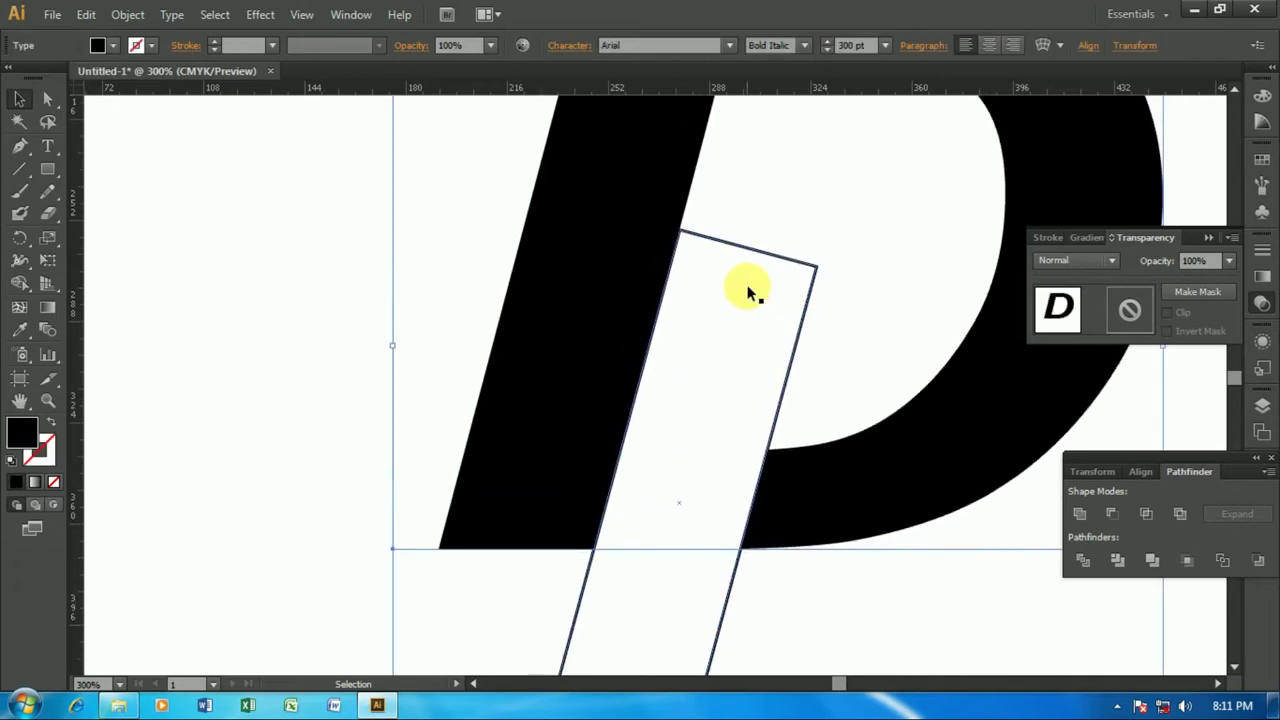
- Draw a small rectangle of about 158 × 55 pt at the artboard's top-left
key("ctrl+minus")
key("ctrl+minus")
key("ctrl+minus")
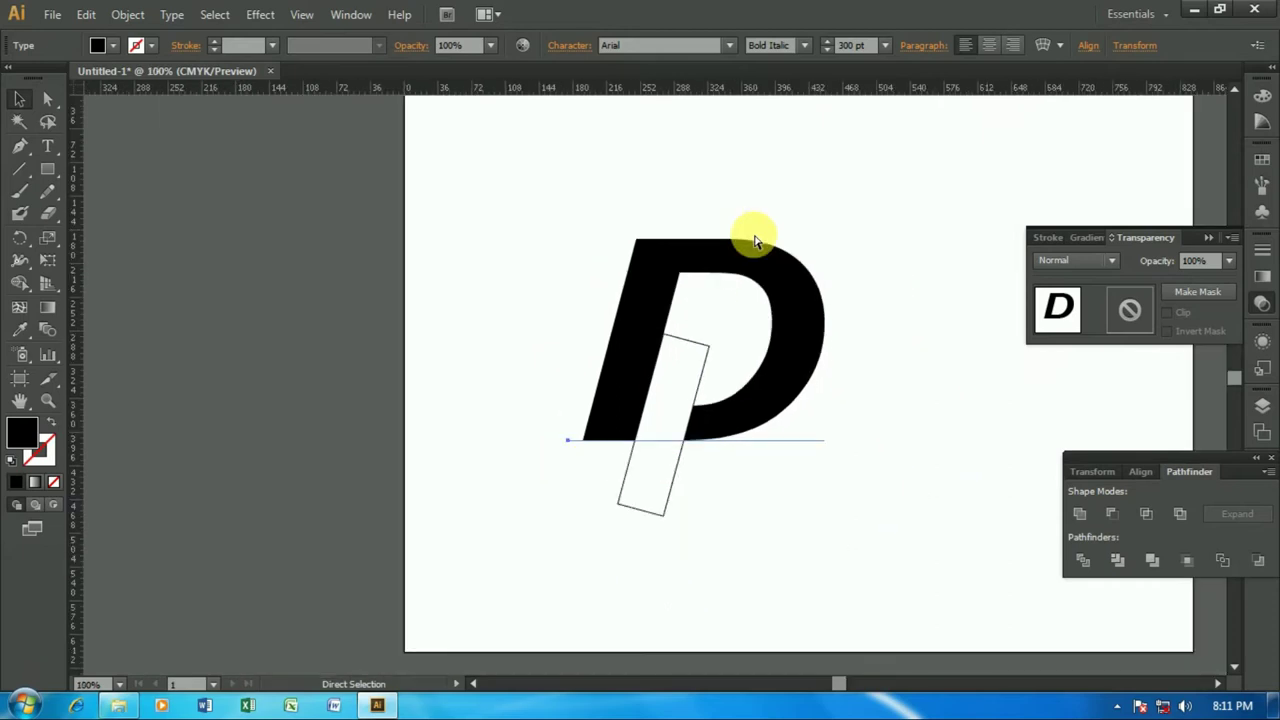
left_click(403, 466)
left_click(47, 169)
mouse_move(427, 177)
left_mouse_down()
mouse_move(552, 238)
mouse_move(574, 228)
left_mouse_up()
left_click(19, 98)
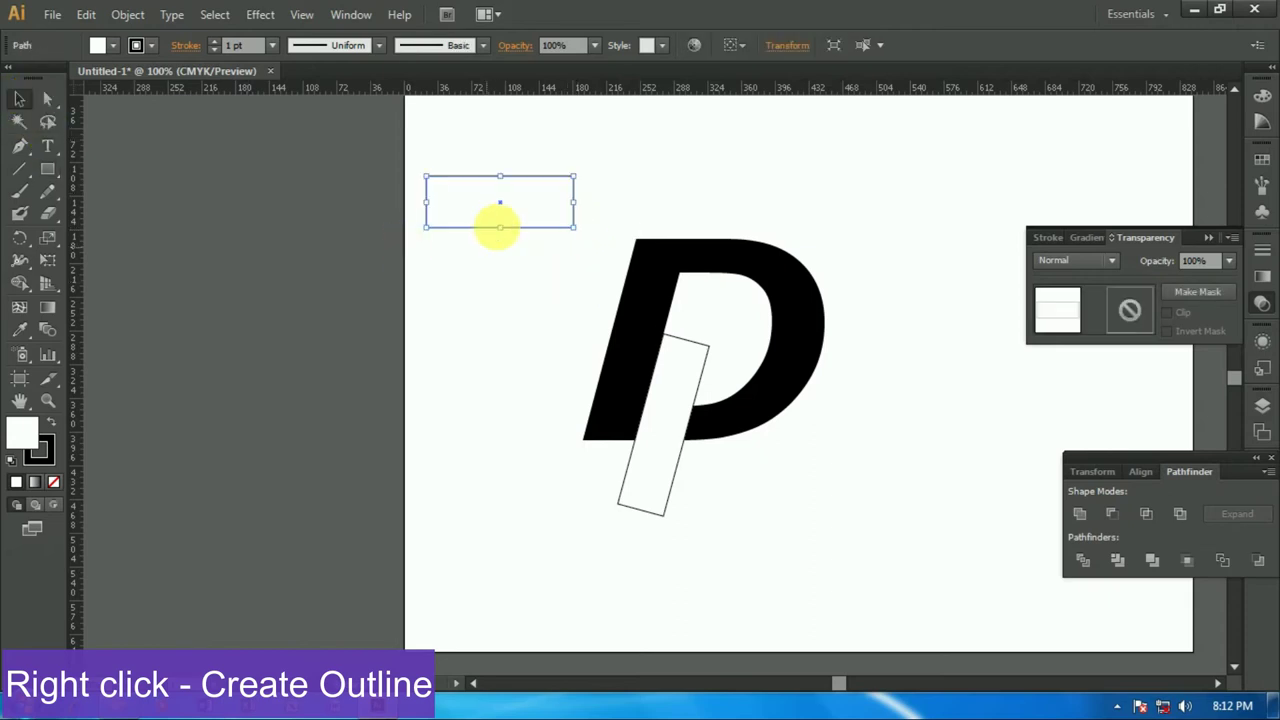
- Convert the D text into outline shapes
left_click(704, 256)
right_click(706, 252)
left_click(757, 380)
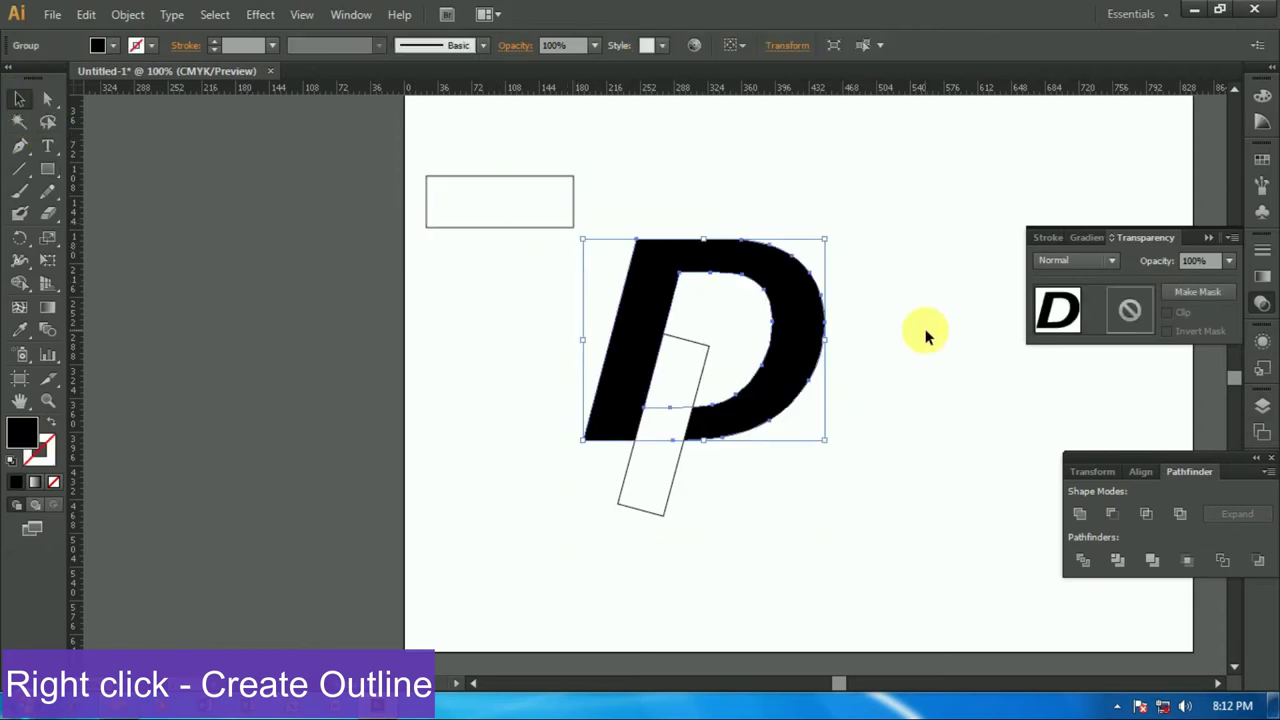
- Subtract the slanted rectangle from the D with Pathfinder Minus Front
left_click(615, 300)
mouse_move(500, 209)
left_mouse_down()
mouse_move(585, 380)
mouse_move(468, 240)
left_mouse_up()
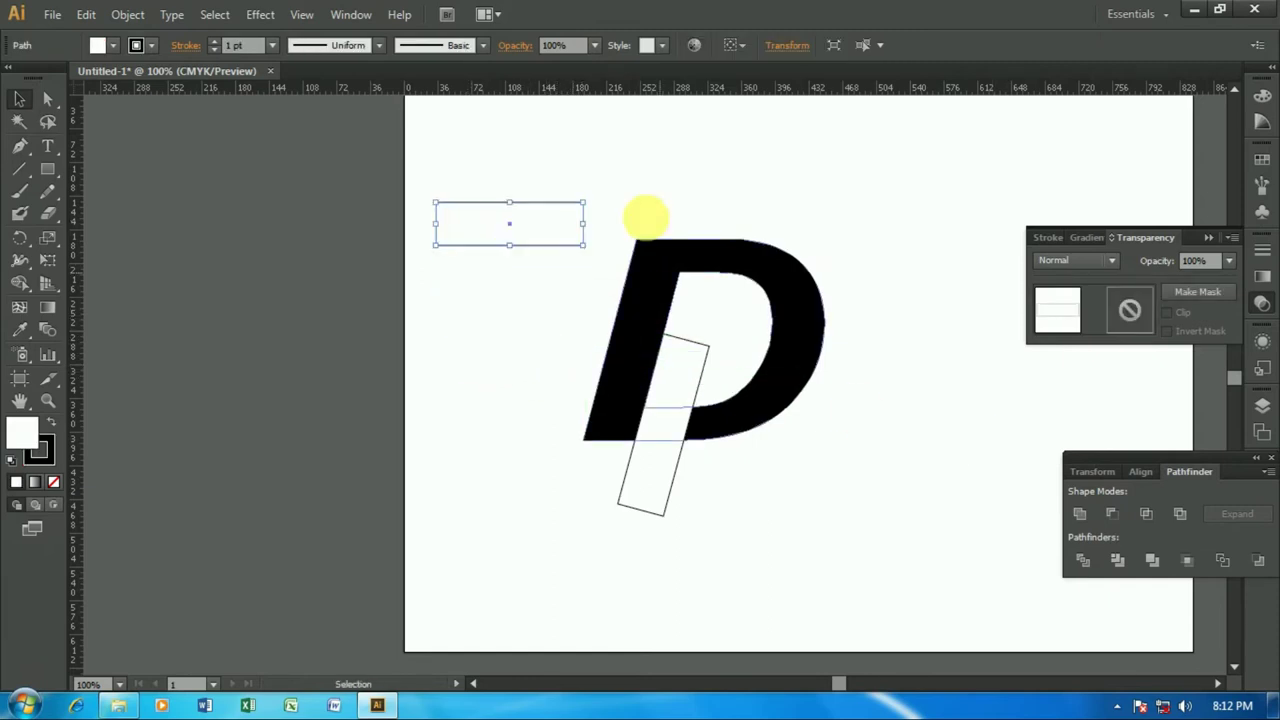
left_click_drag(760, 485, 675, 390)
left_click(1111, 513)
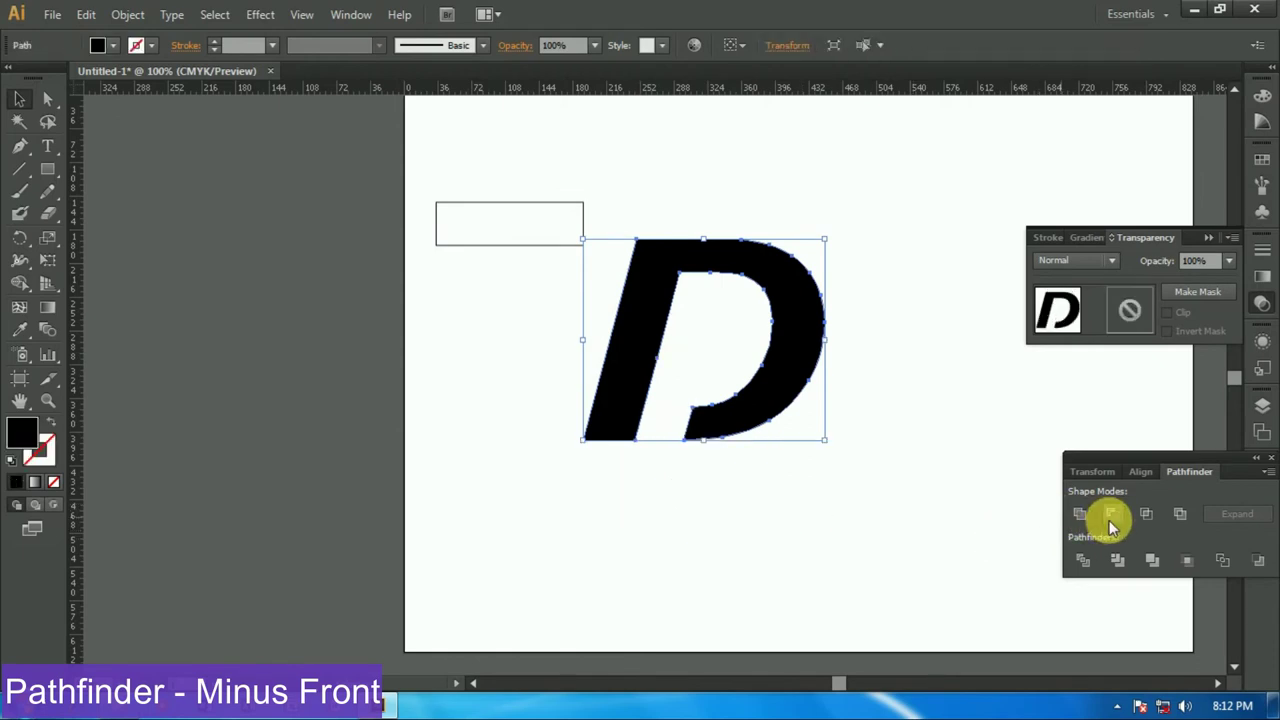
left_click(778, 510)
- Place the wide rectangle across the D's lower stem and subtract it with Minus Front
left_click_drag(502, 203, 631, 366)
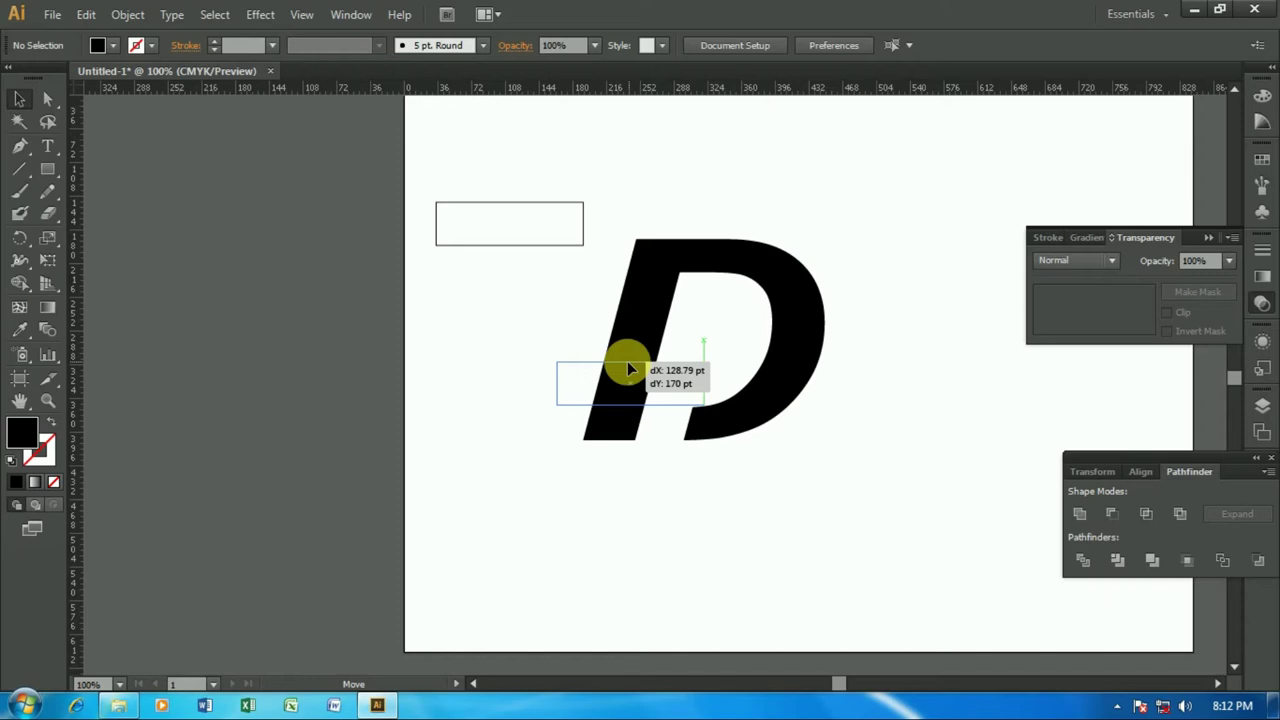
left_click_drag(629, 369, 629, 369)
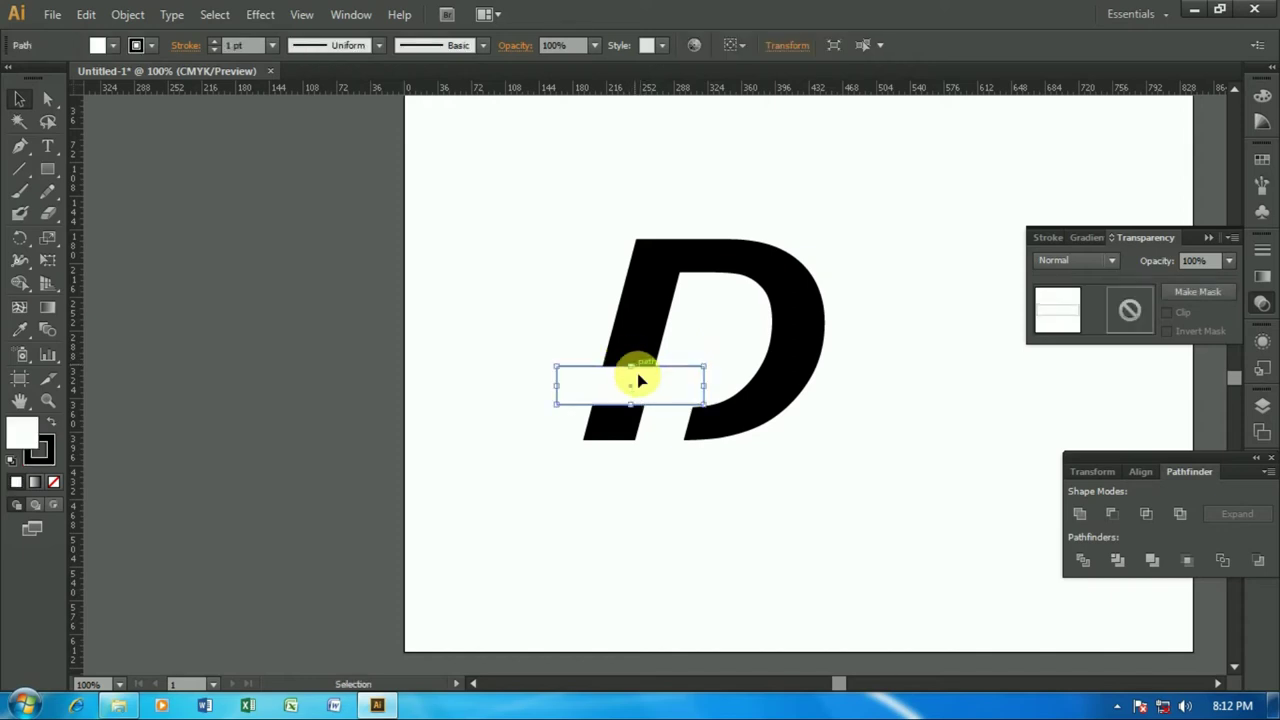
left_click(551, 363)
left_click_drag(531, 155, 857, 522)
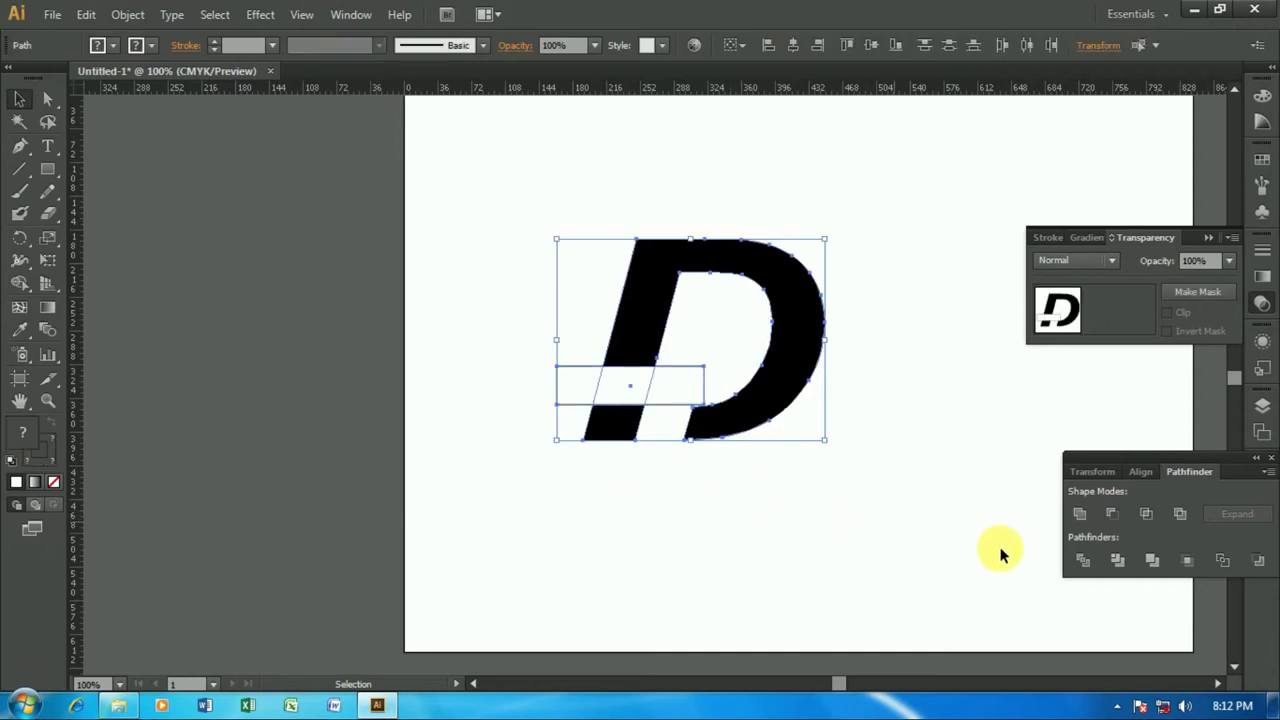
left_click(1117, 519)
left_click(791, 531)
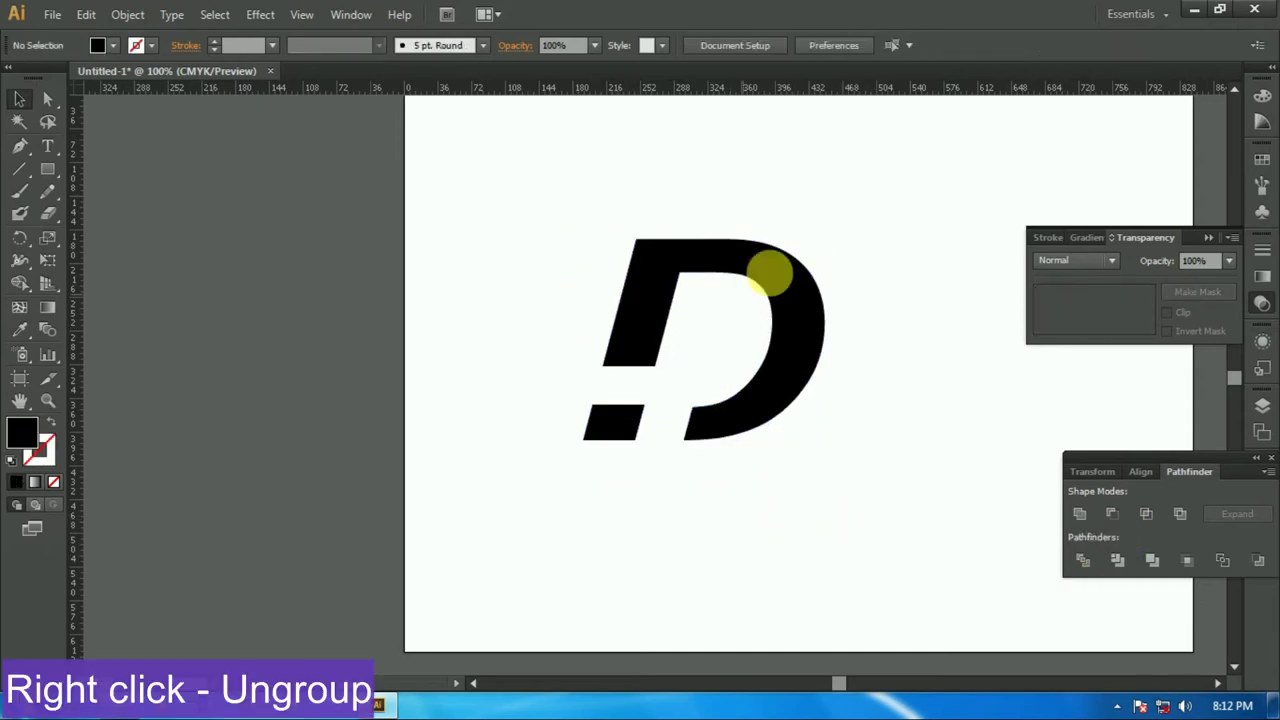
- Ungroup the cut D into separate pieces
left_click(776, 282)
right_click(785, 293)
left_click(851, 403)
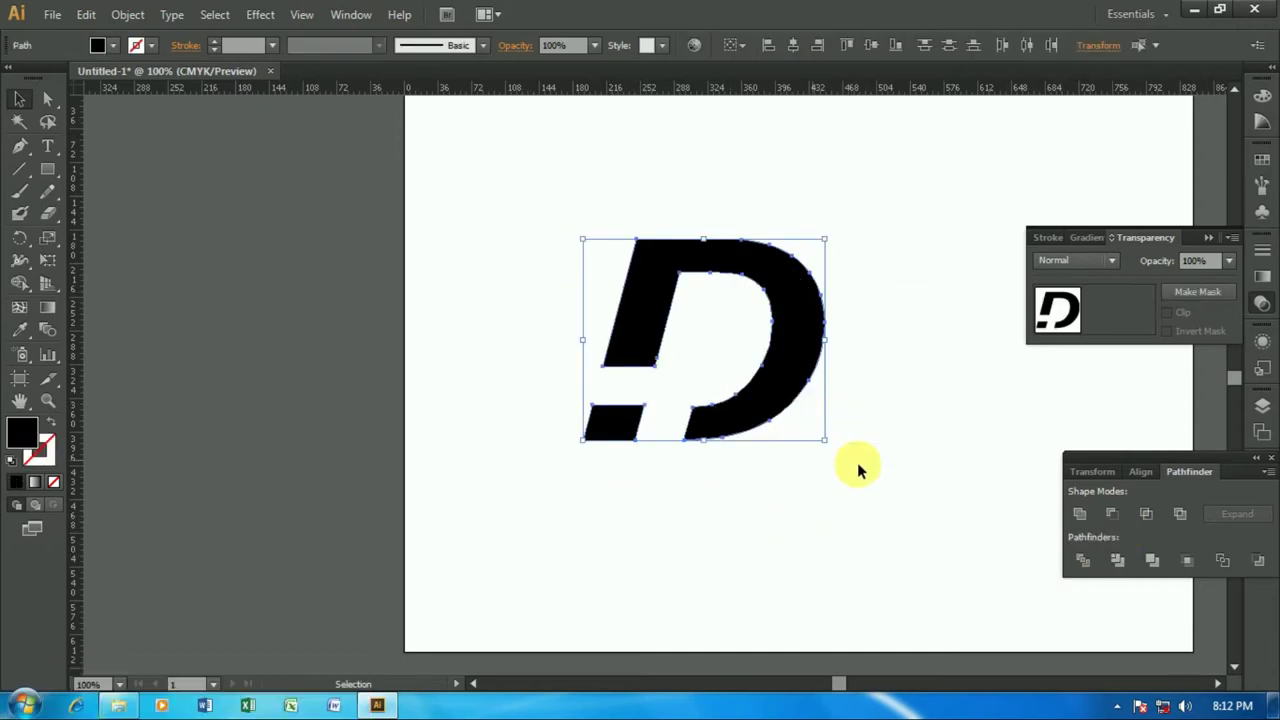
mouse_move(940, 462)
left_mouse_down()
mouse_move(886, 430)
mouse_move(837, 437)
left_mouse_up()
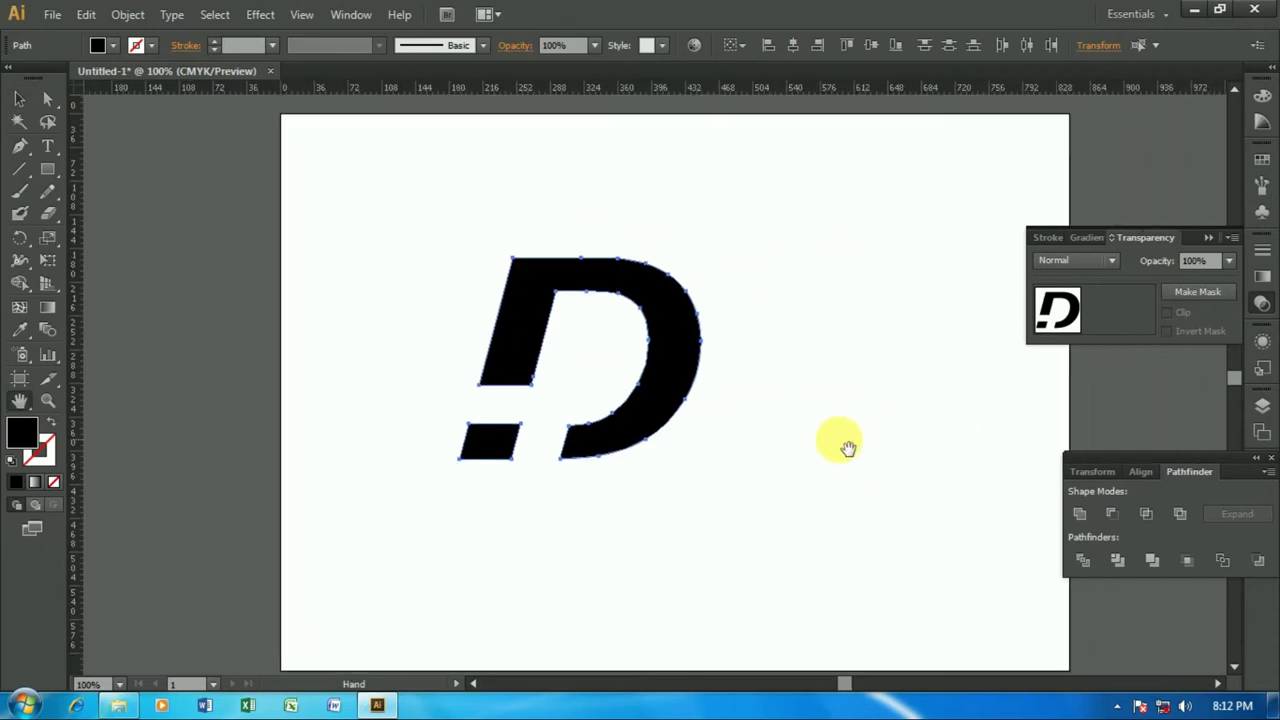
left_click(19, 98)
left_click(891, 289)
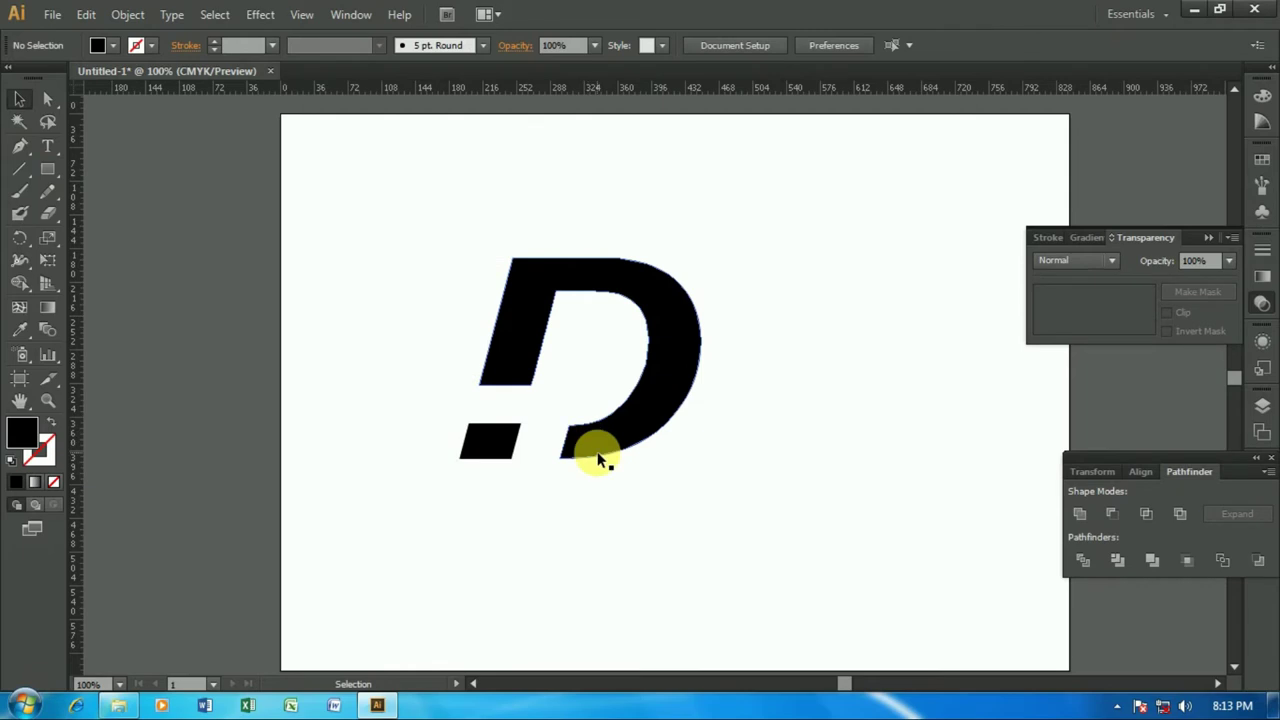
- Fill the small foot piece of the D with CMYK Blue
left_click(497, 442)
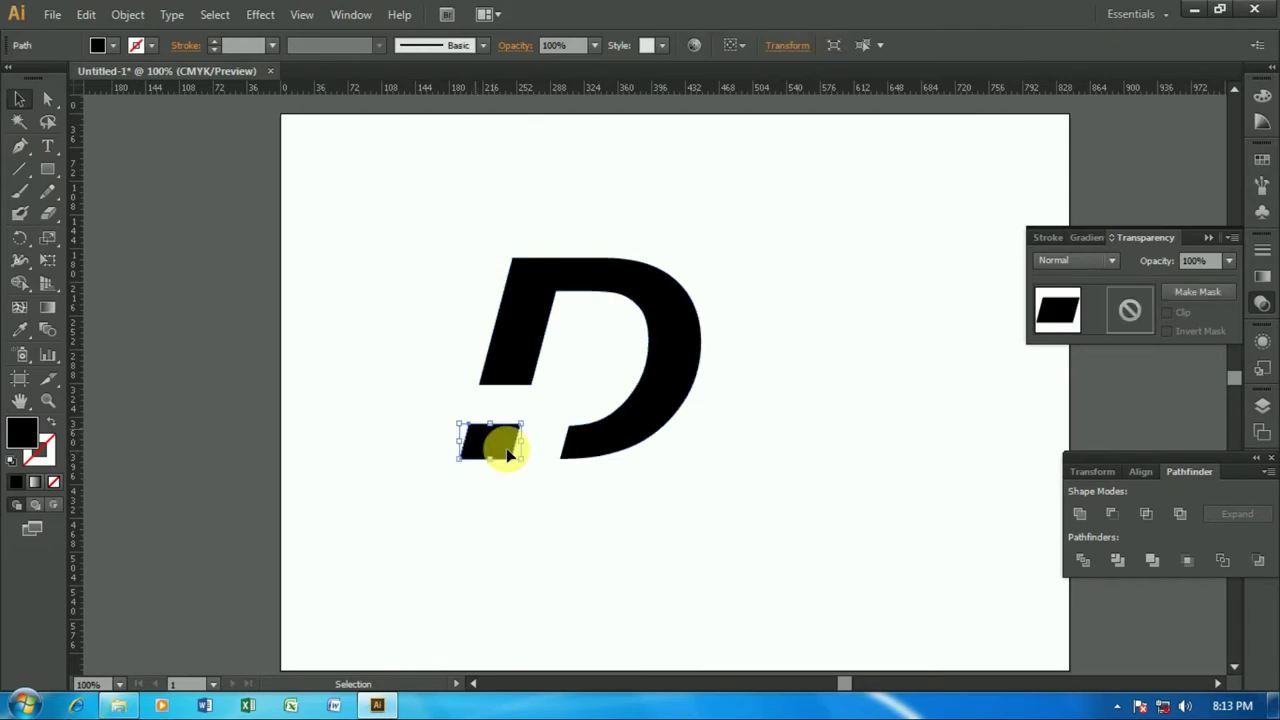
left_click(114, 47)
left_click(119, 80)
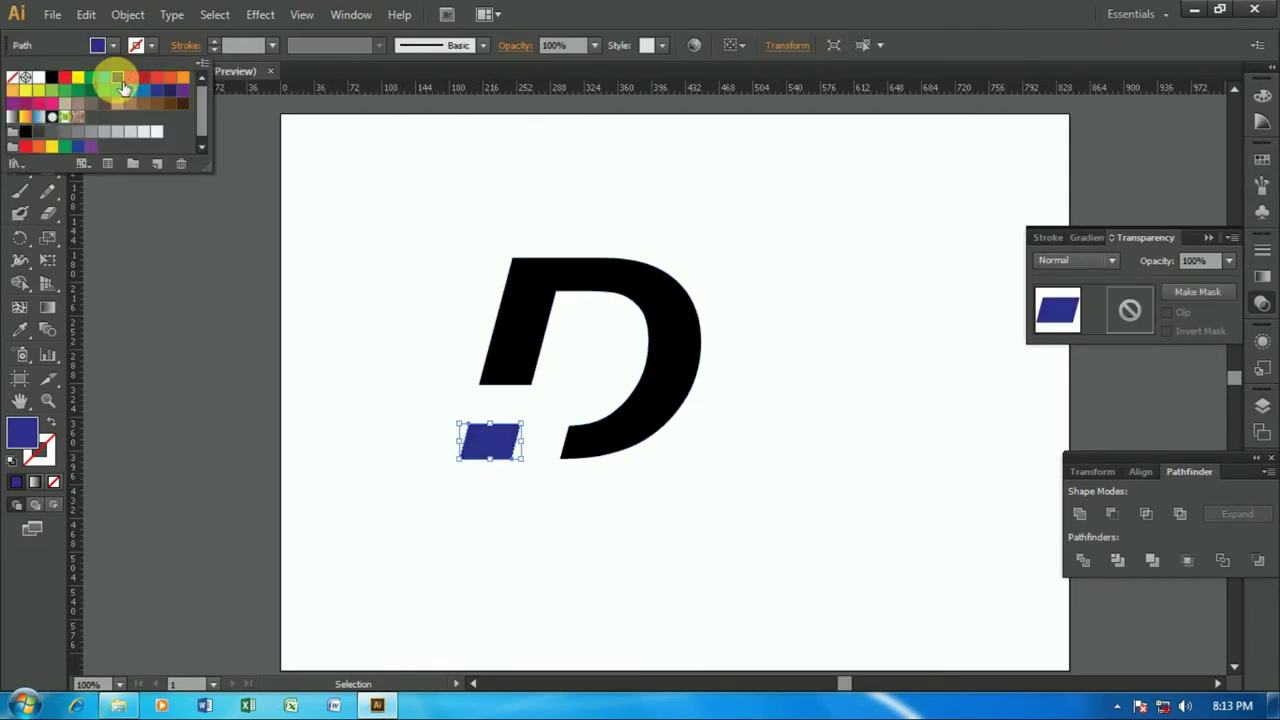
left_click(353, 312)
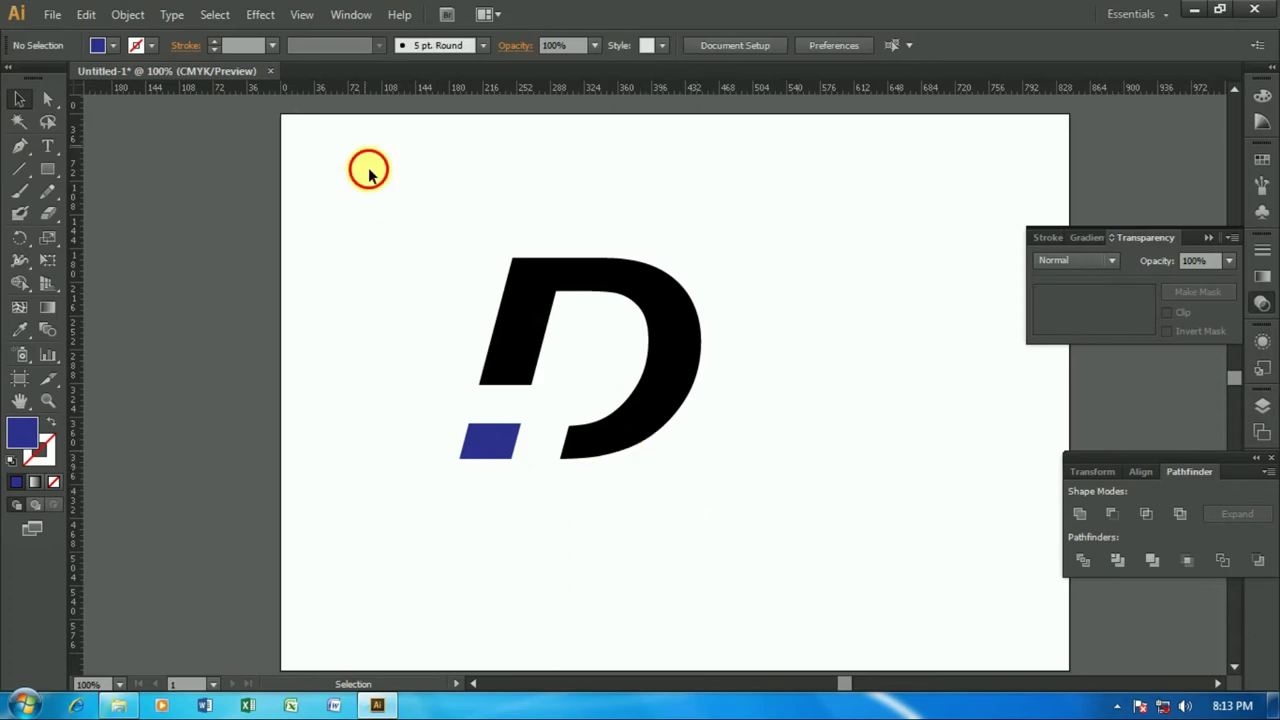
- Move the two-piece D logo up and left into its final spot
left_click_drag(366, 166, 749, 509)
left_click_drag(635, 406, 493, 263)
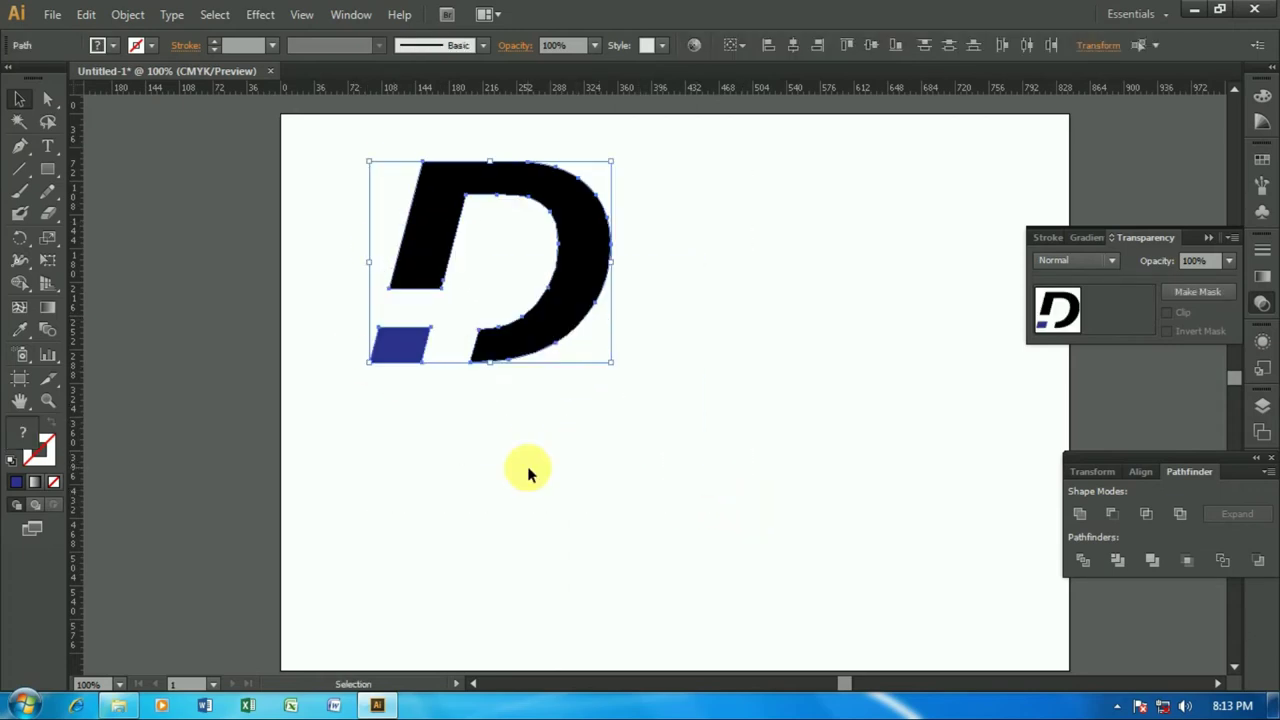
left_click_drag(551, 323, 589, 325)
- Type LOGO NAME below the D at 36 pt
left_click(45, 143)
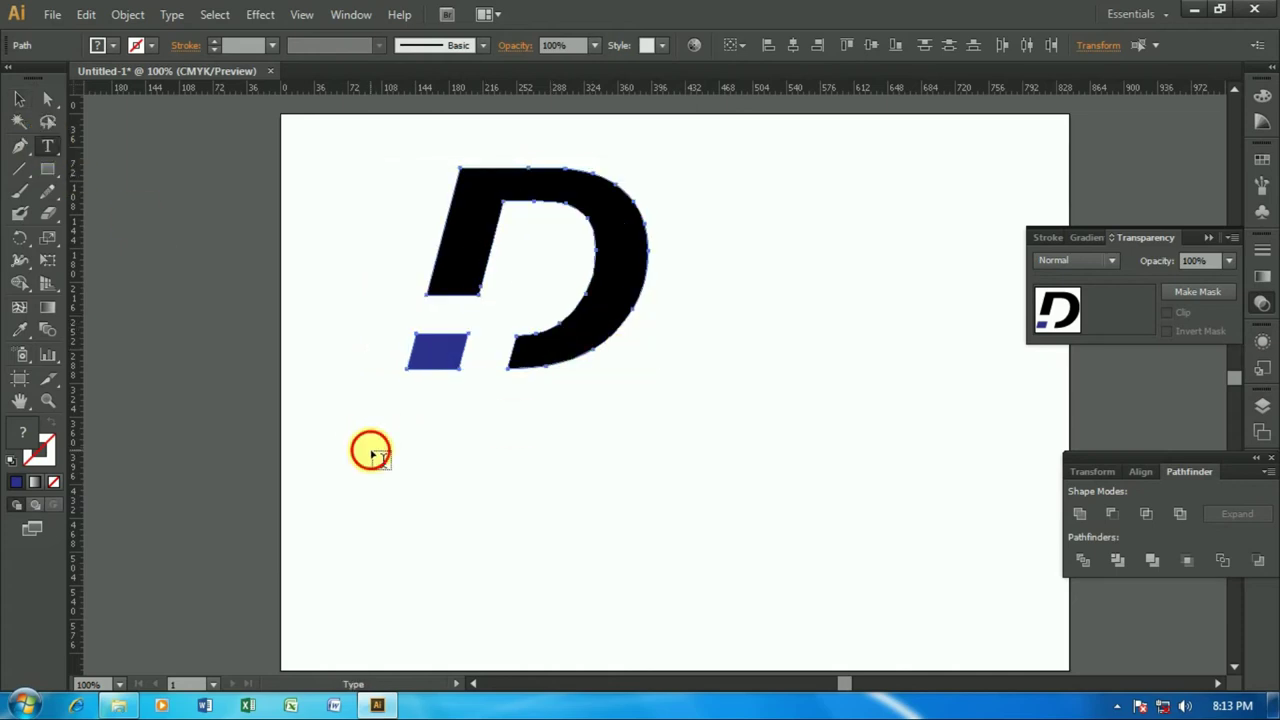
left_click(371, 451)
left_click(886, 45)
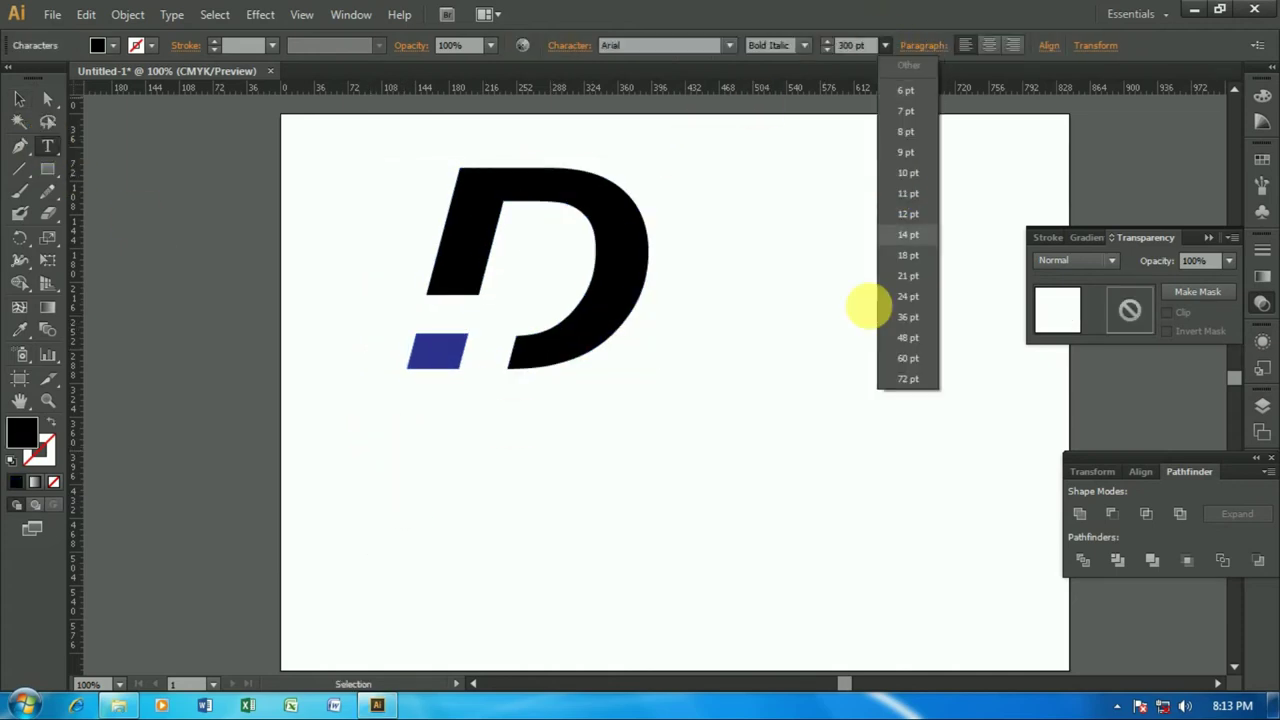
left_click(900, 312)
type("LOGO NAME")
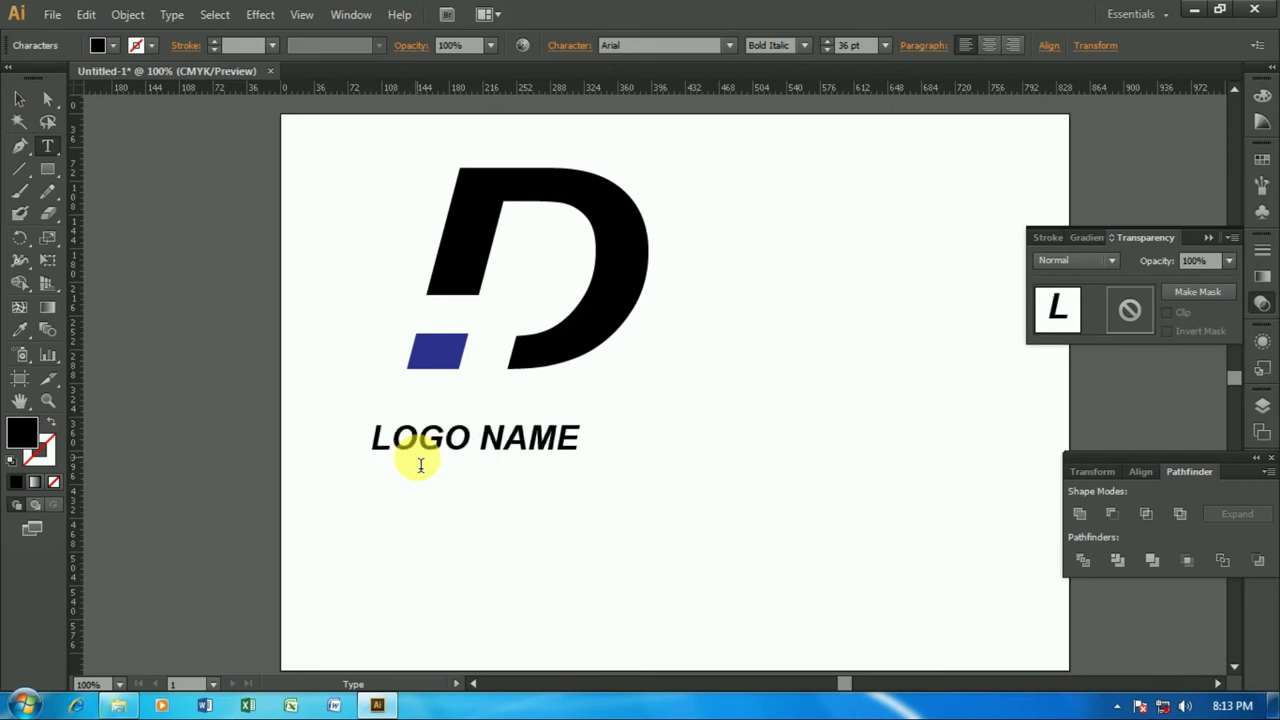
key("Escape")
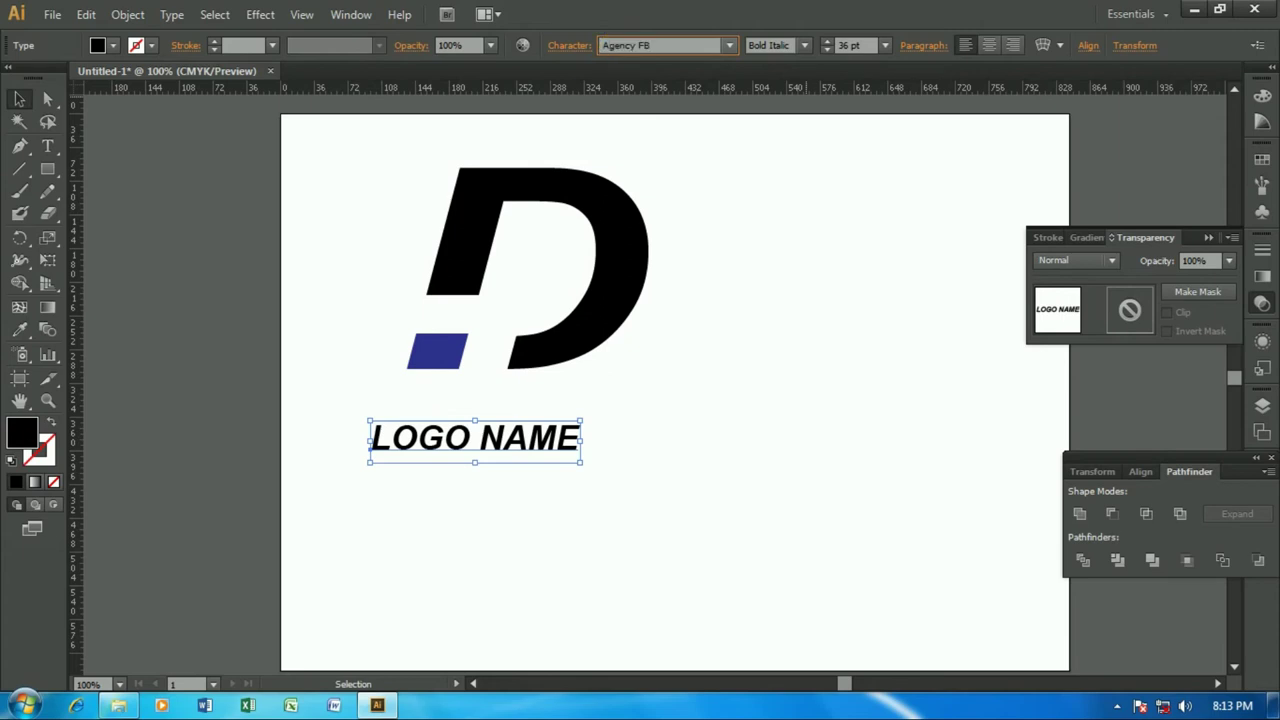
- Set the LOGO NAME text to Arial Regular
left_click(798, 46)
left_click(785, 85)
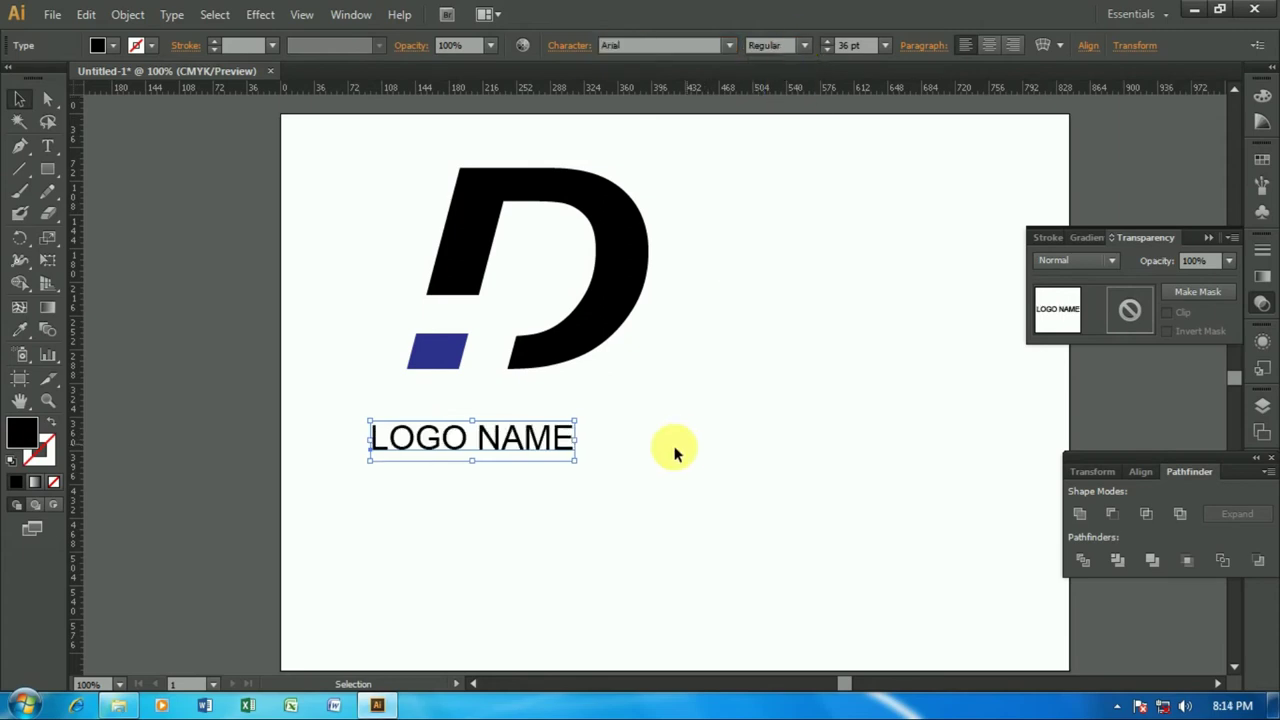
left_click(620, 485)
left_click(567, 283)
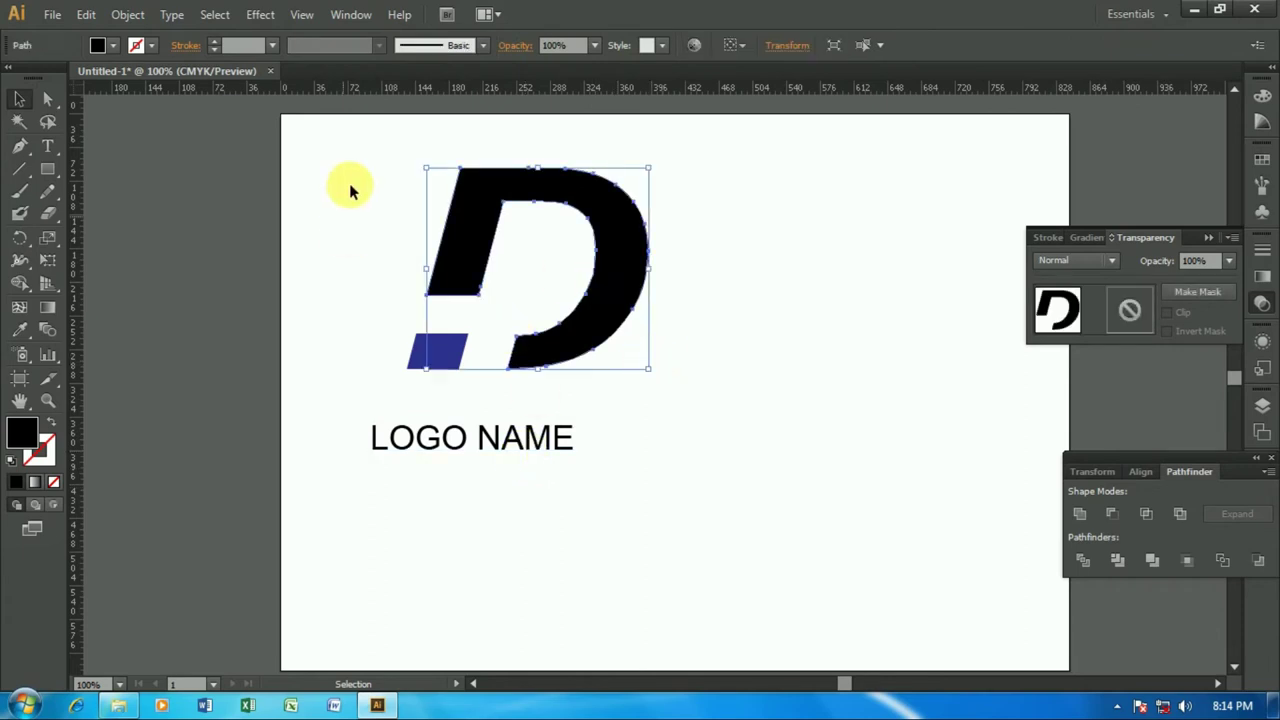
- Shift the D down-left and tuck LOGO NAME under it at 48 pt
mouse_move(663, 356)
left_mouse_down()
mouse_move(675, 383)
mouse_move(616, 341)
left_mouse_up()
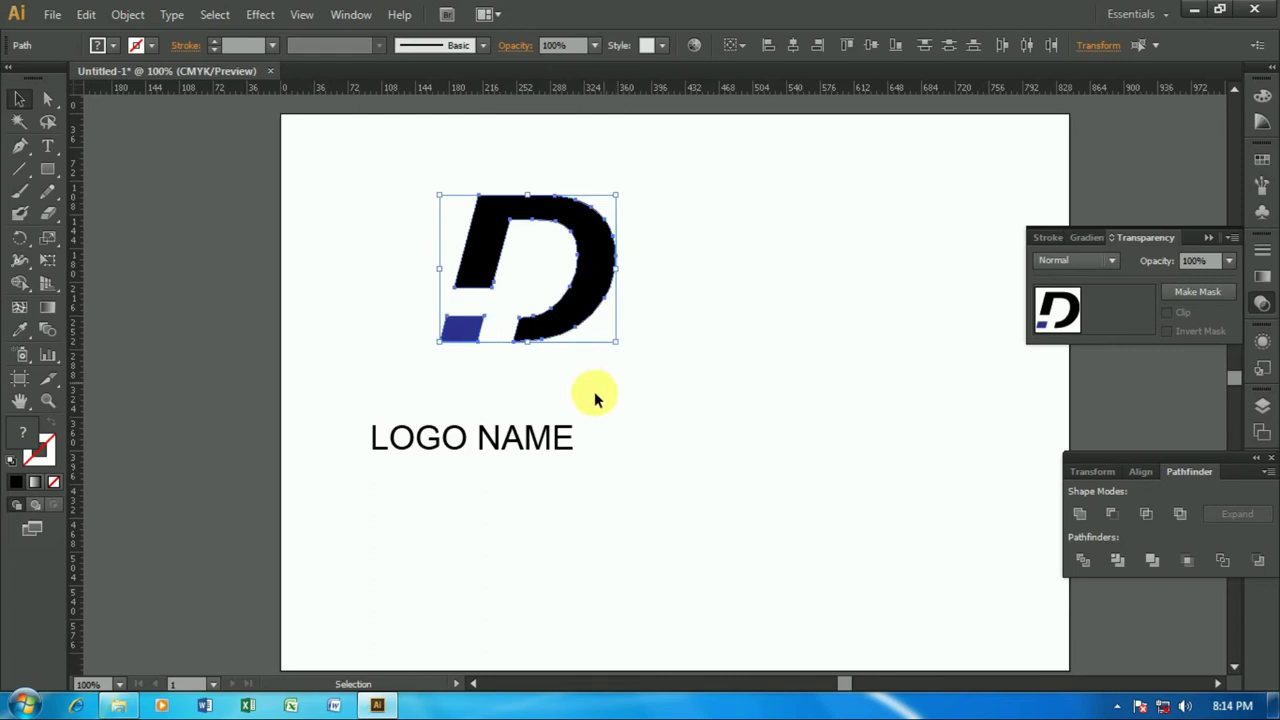
left_click_drag(585, 289, 546, 328)
left_click_drag(543, 451, 535, 418)
left_click(885, 45)
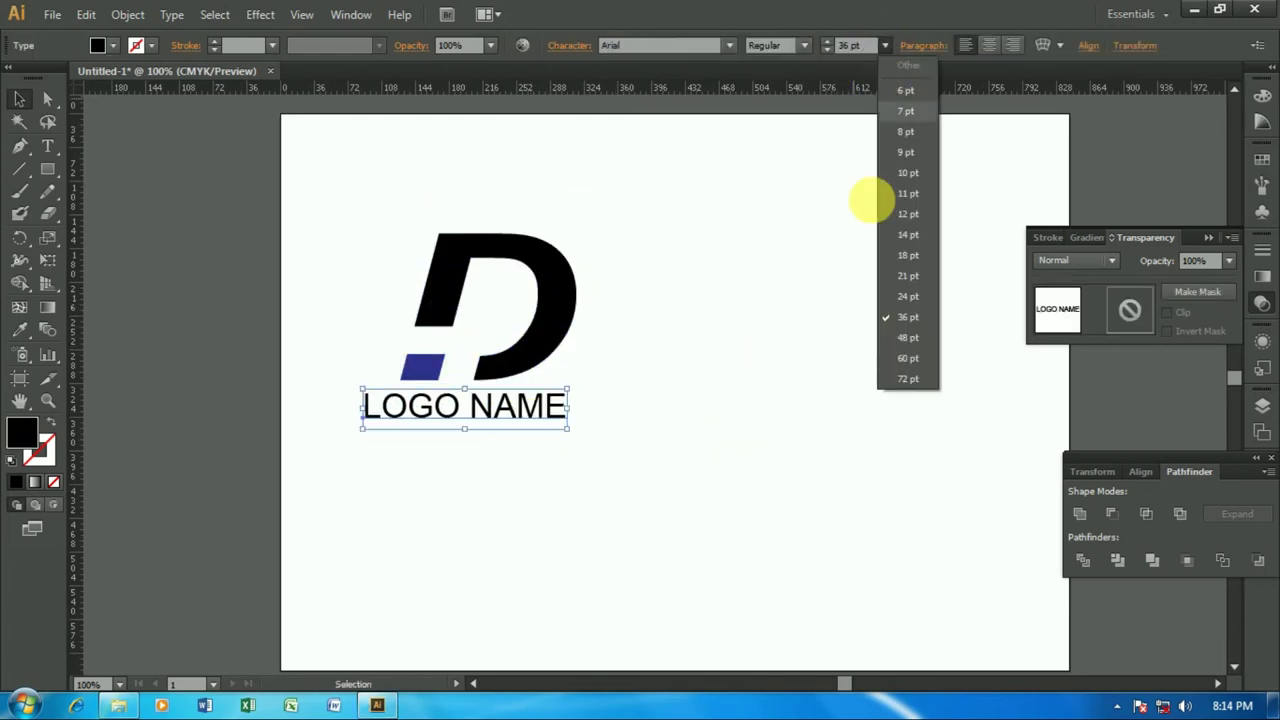
left_click(905, 338)
left_click_drag(476, 401, 459, 409)
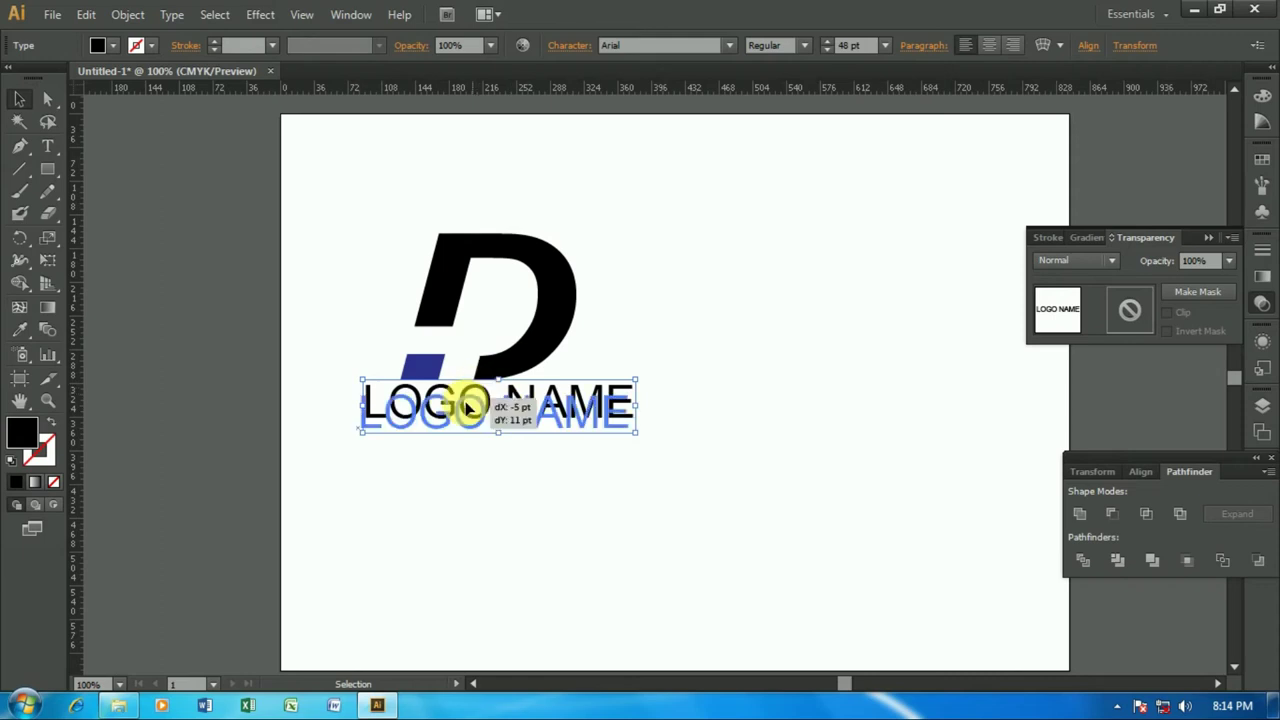
left_click(479, 497)
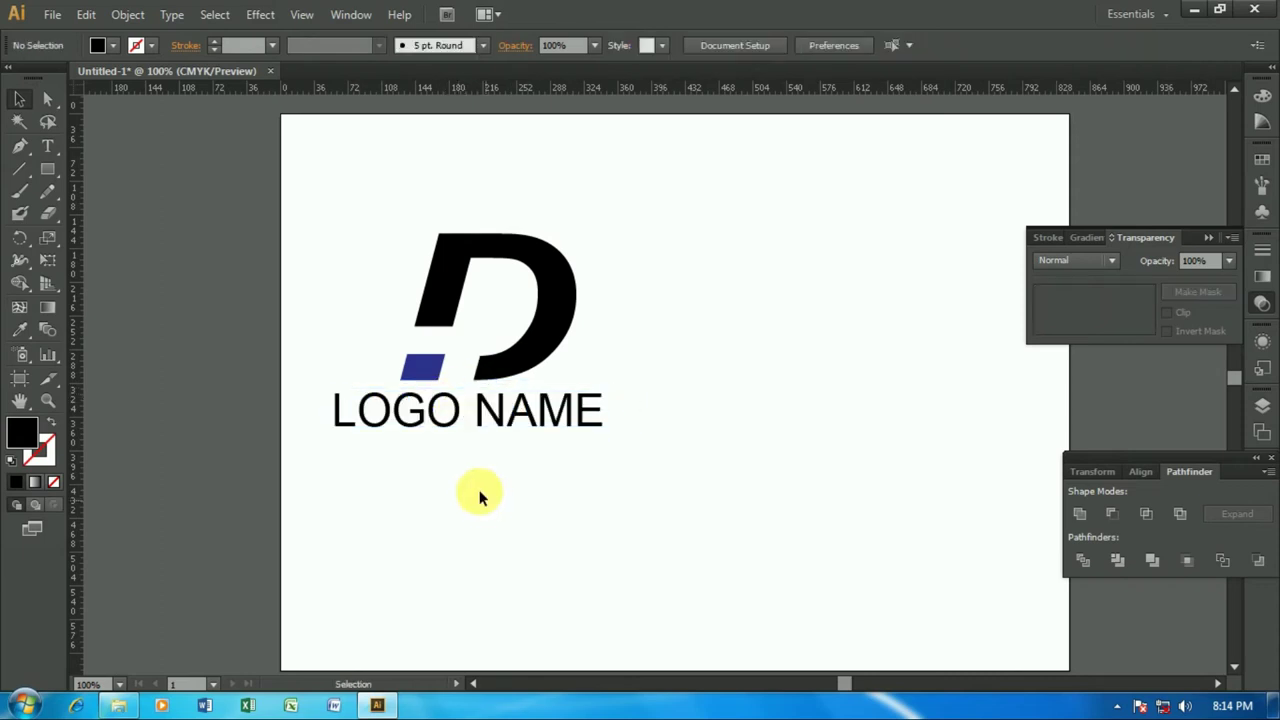
left_click(47, 146)
- Add SLOGAN text below LOGO NAME at 36 pt with 500 tracking
left_click(346, 500)
type("SLOGAN")
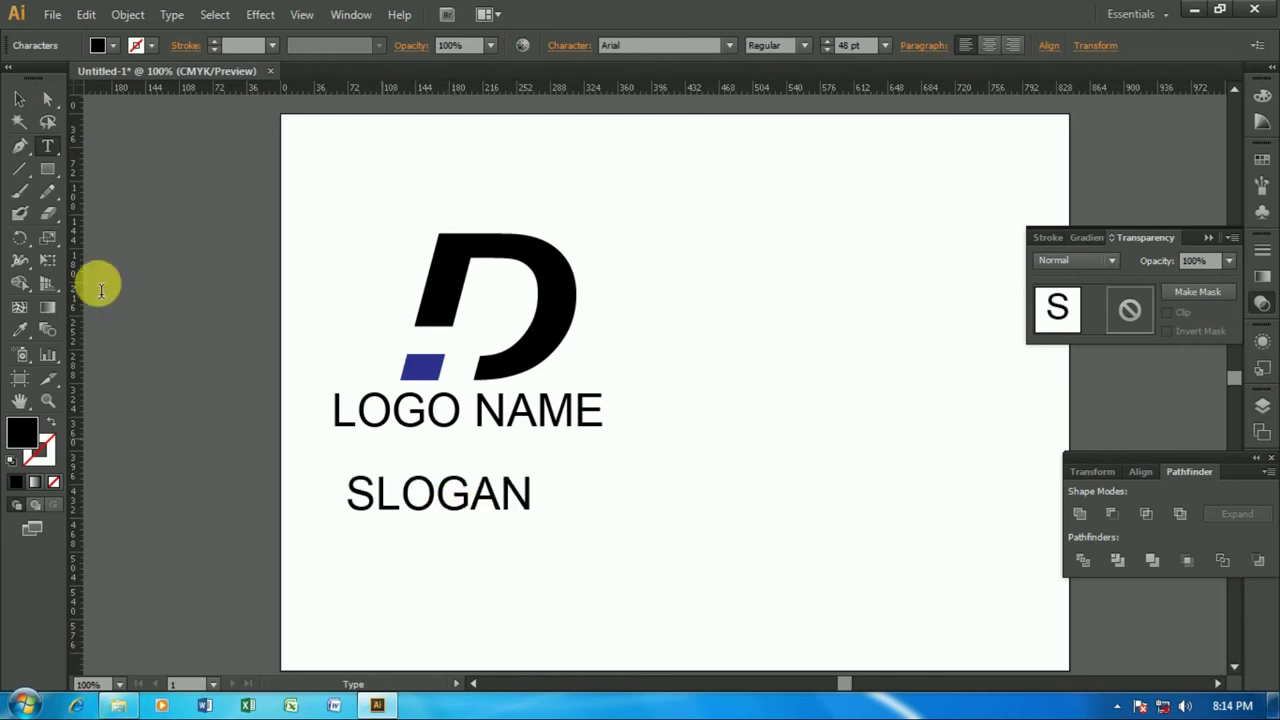
left_click(19, 99)
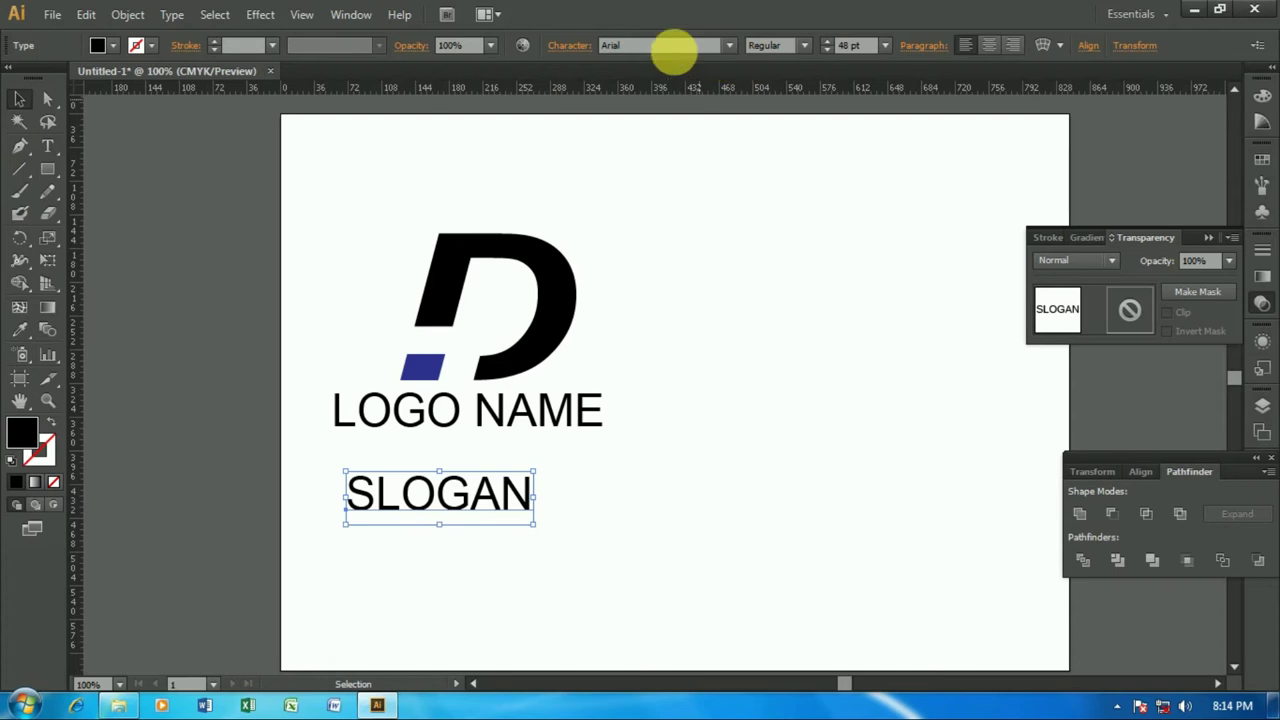
left_click(885, 46)
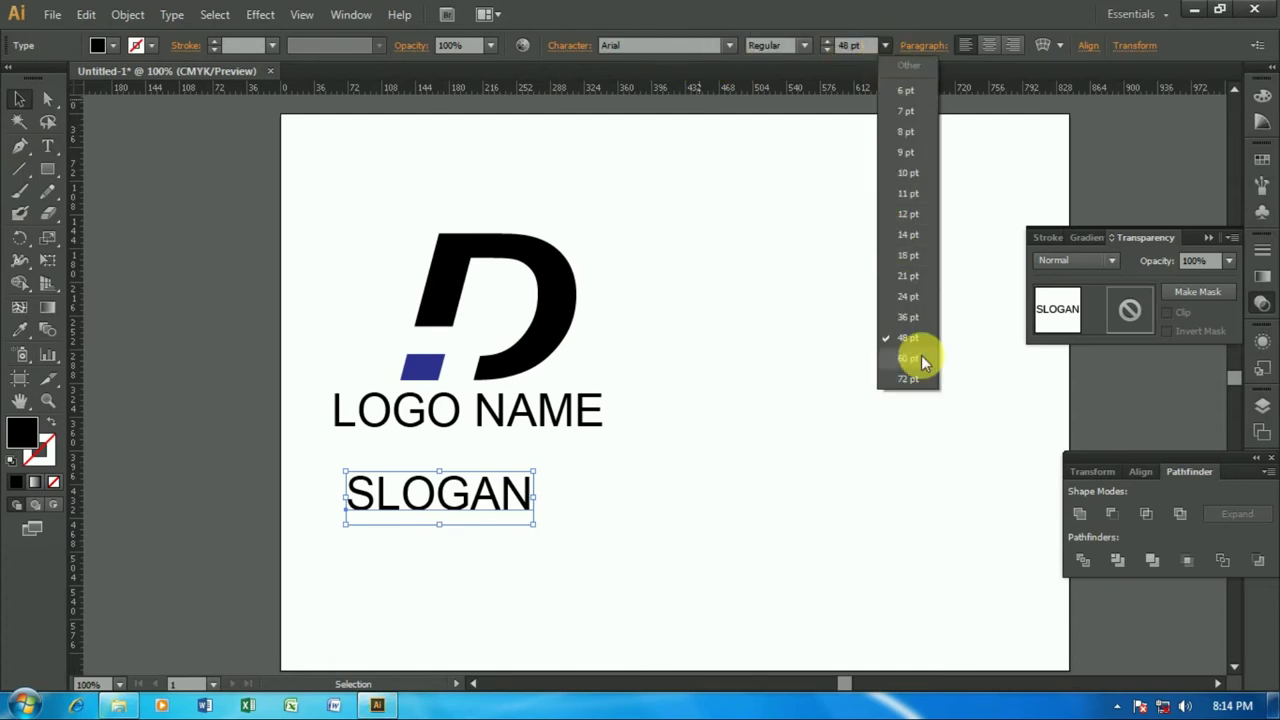
left_click(905, 313)
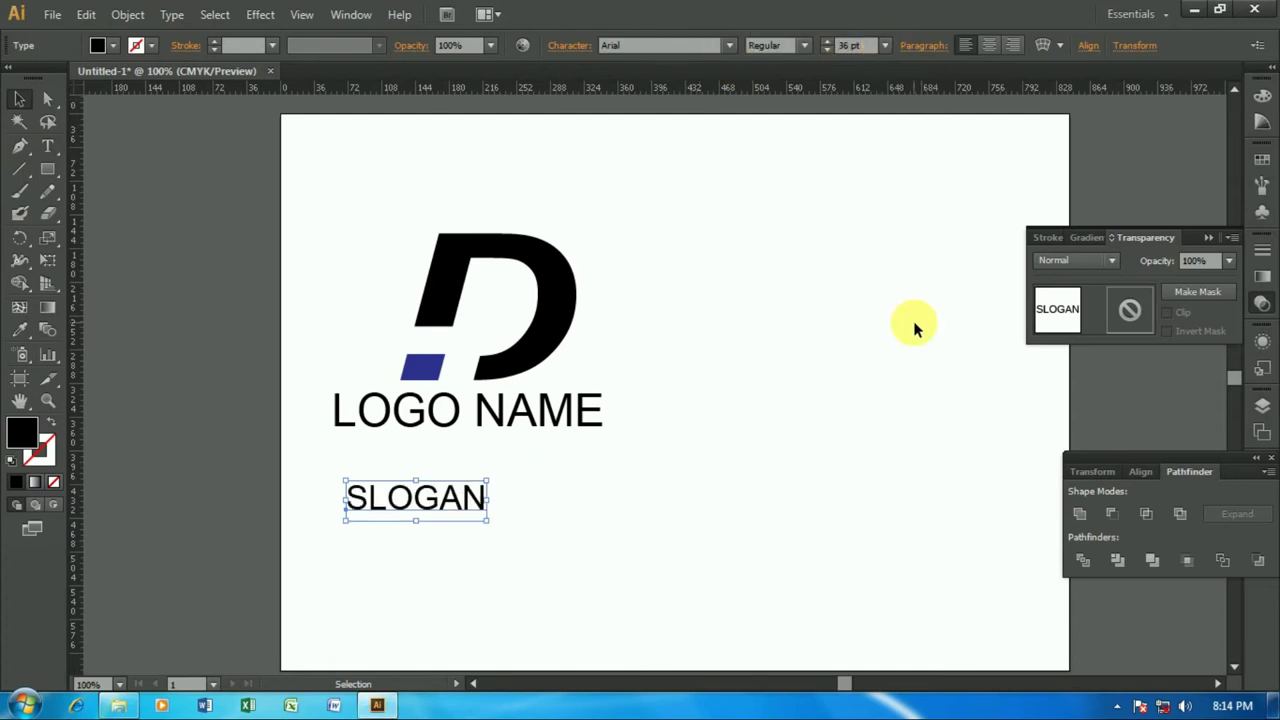
left_click(410, 46)
left_click(580, 46)
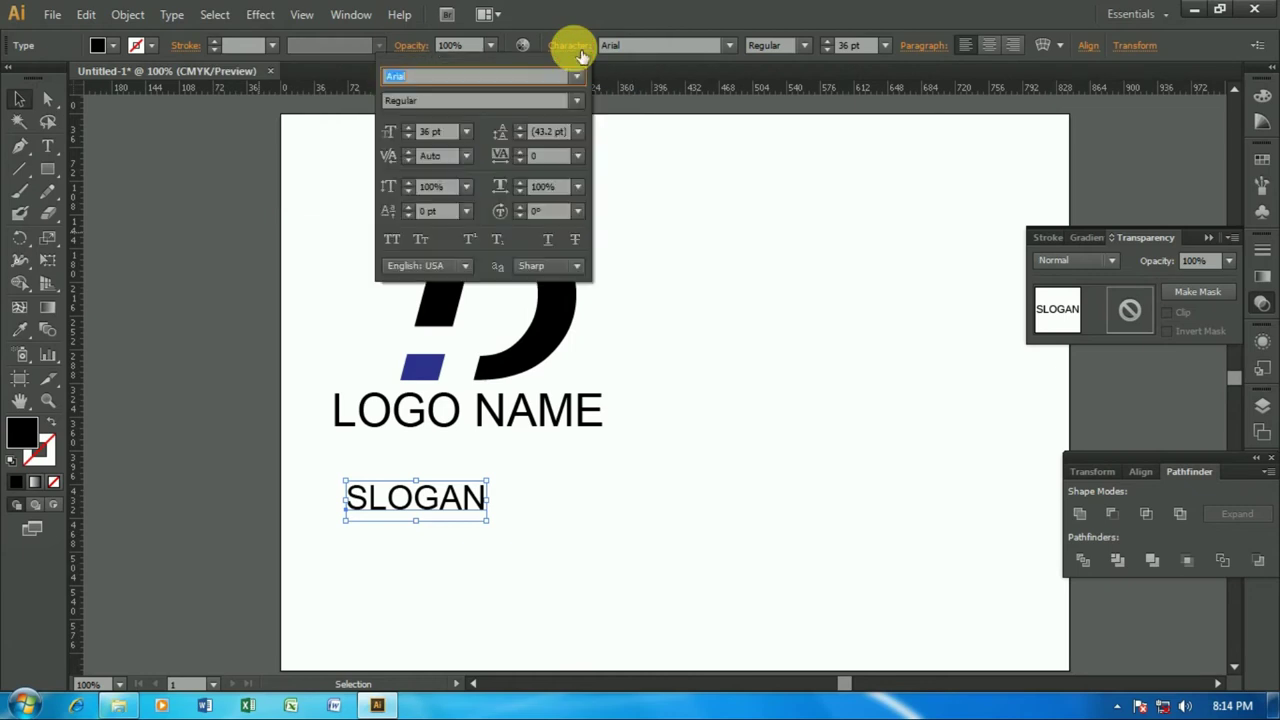
type("500")
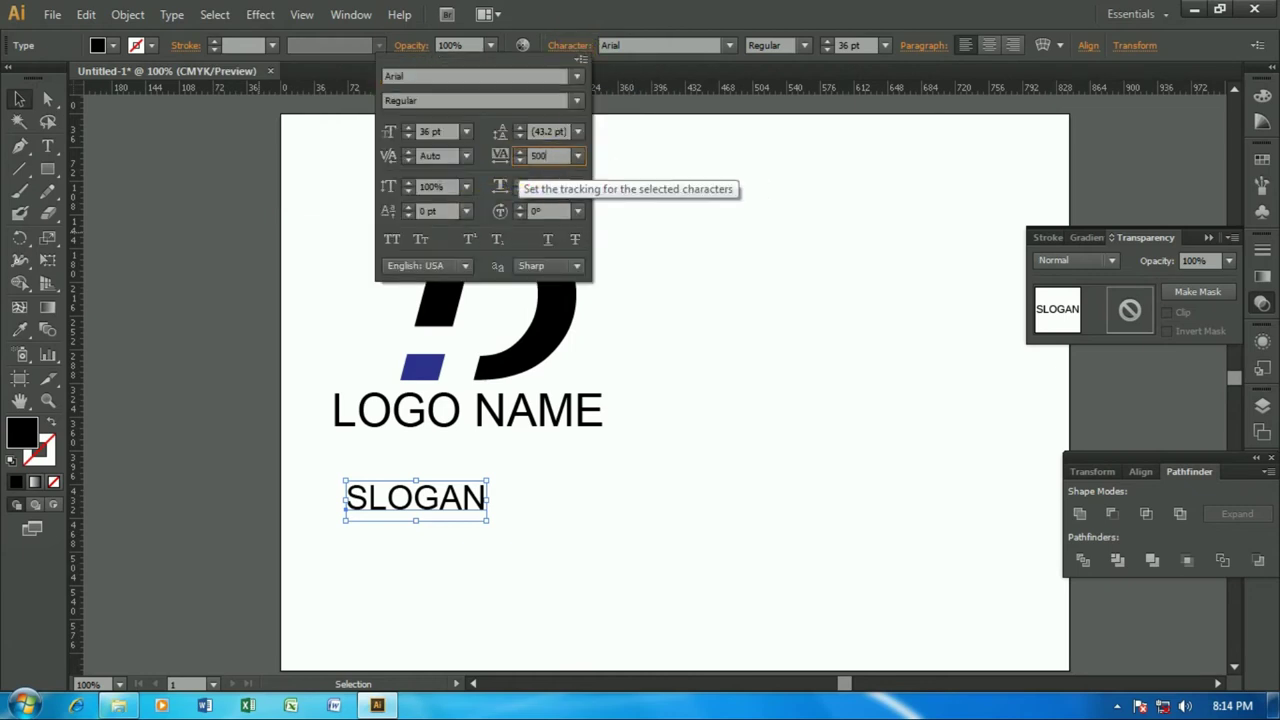
key("Return")
- Move SLOGAN up just under LOGO NAME and reduce it to 24 pt
left_click_drag(444, 494, 520, 430)
left_click(728, 457)
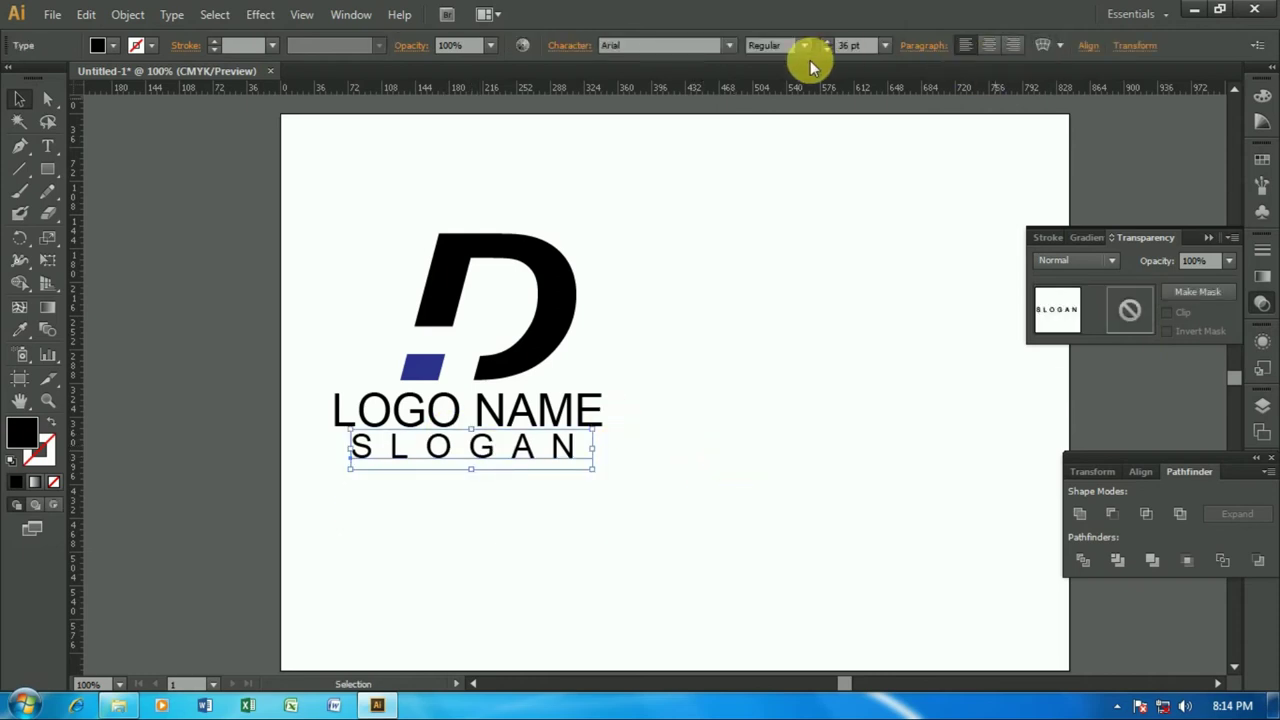
left_click(884, 47)
left_click(907, 305)
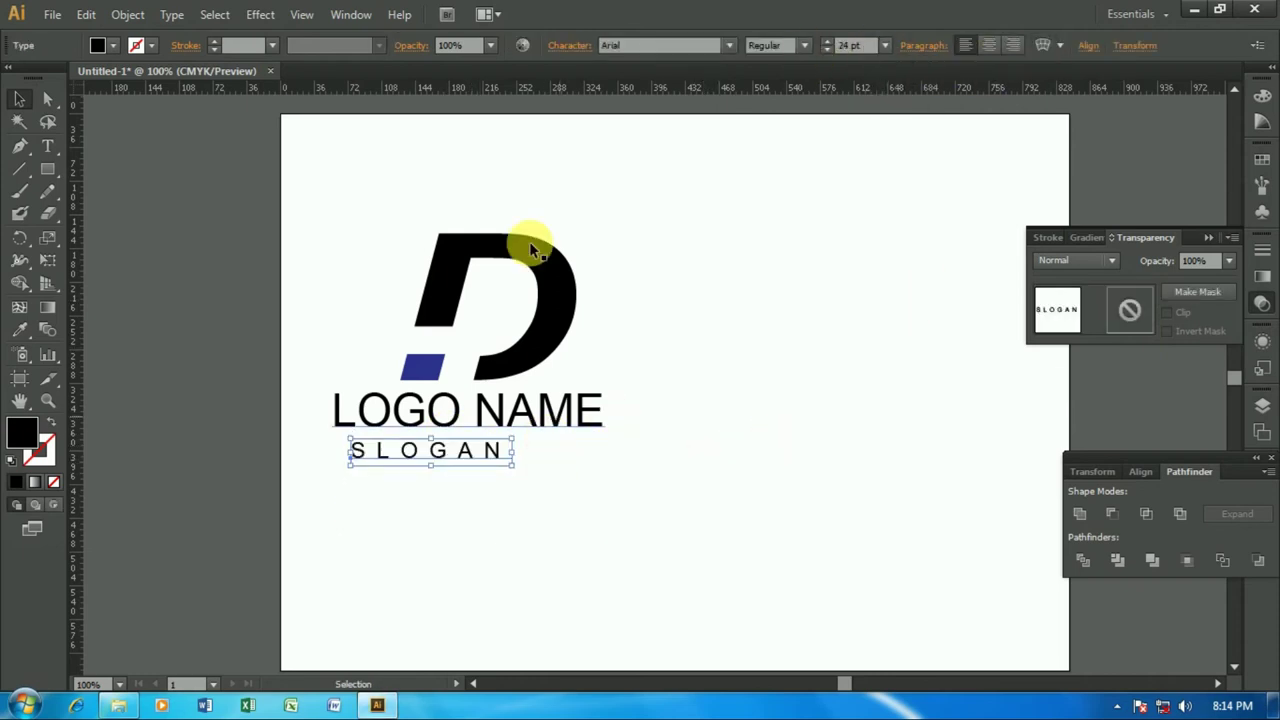
- Widen SLOGAN's tracking to 700, then to 1000
left_click(568, 47)
left_click(538, 162)
type("700")
key("Return")
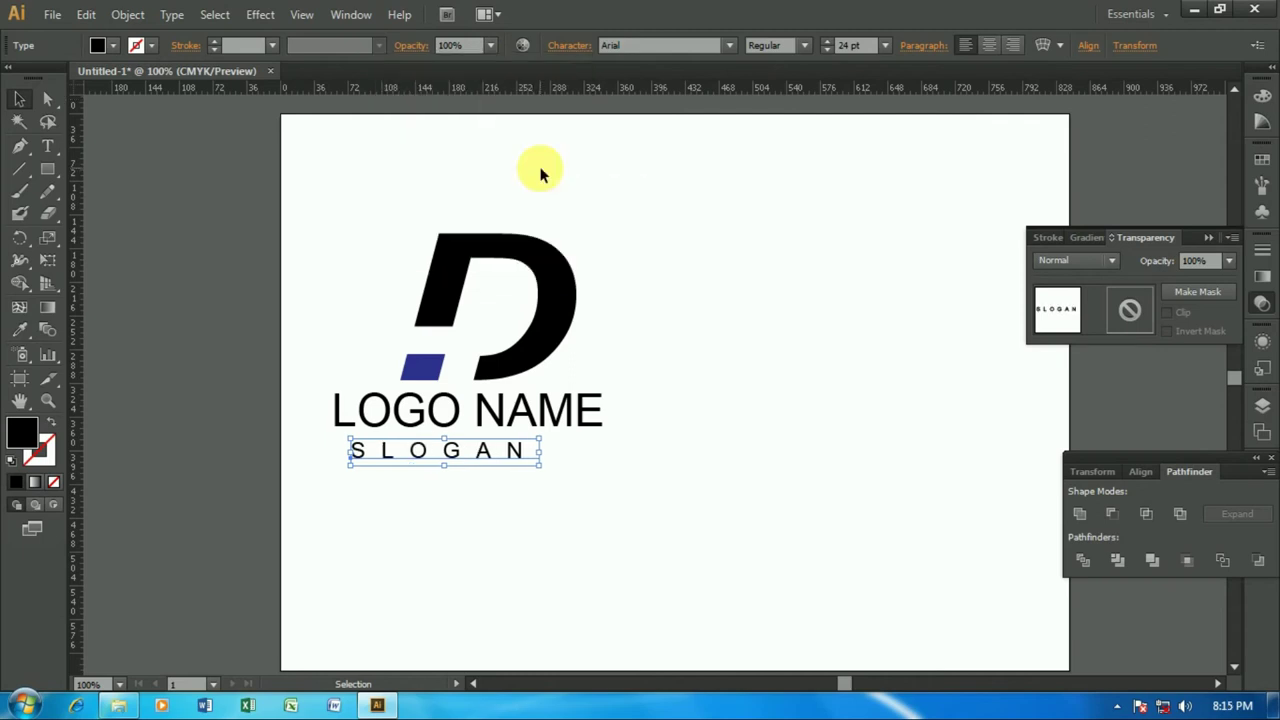
left_click(570, 46)
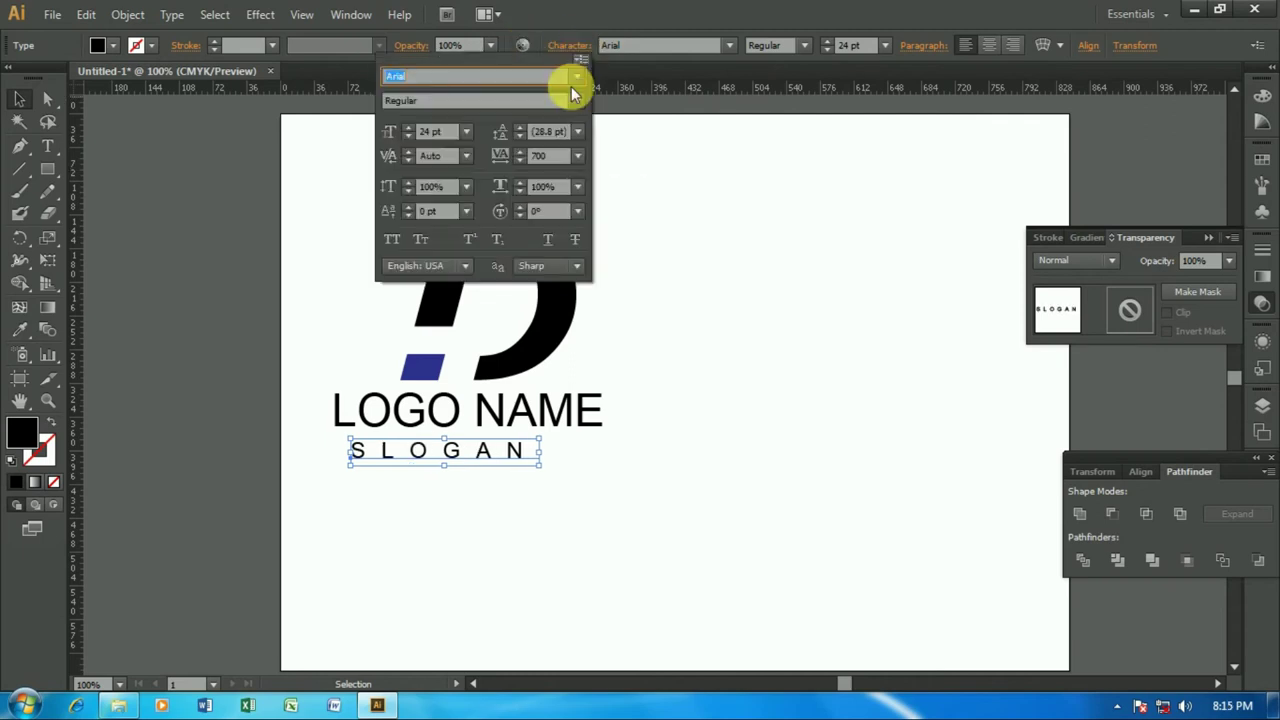
left_click(545, 158)
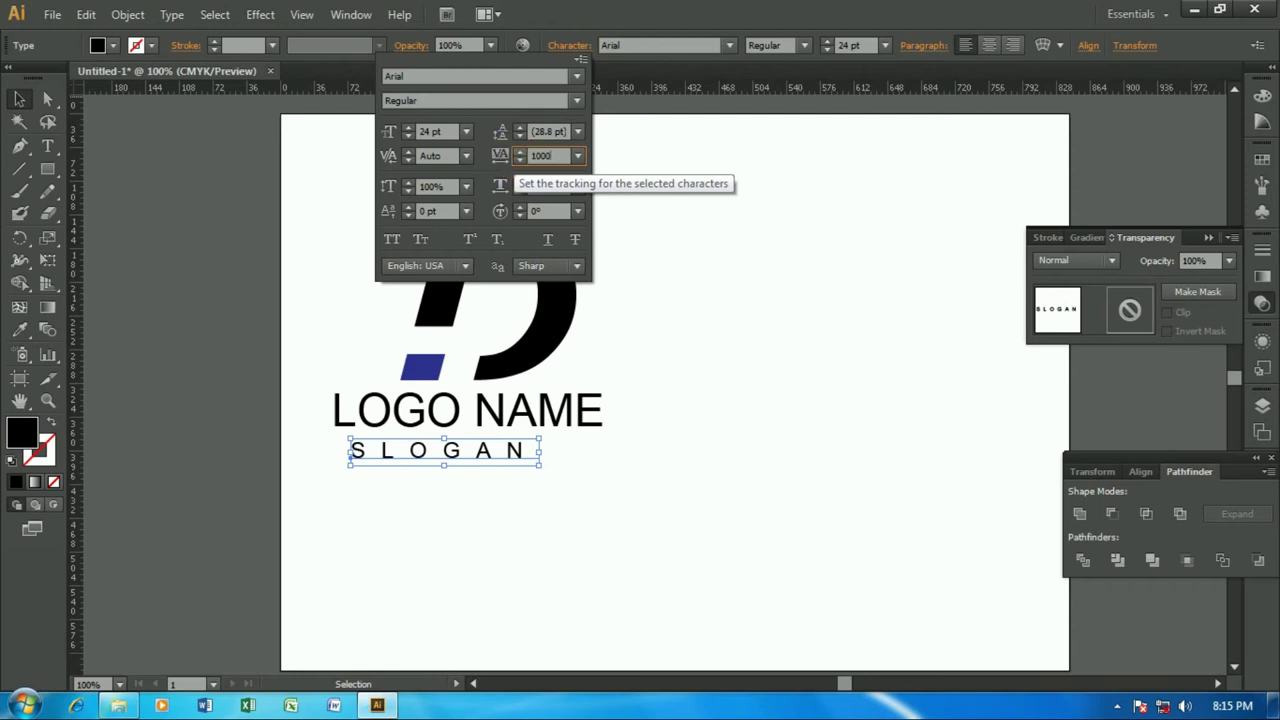
key("Return")
left_click(754, 447)
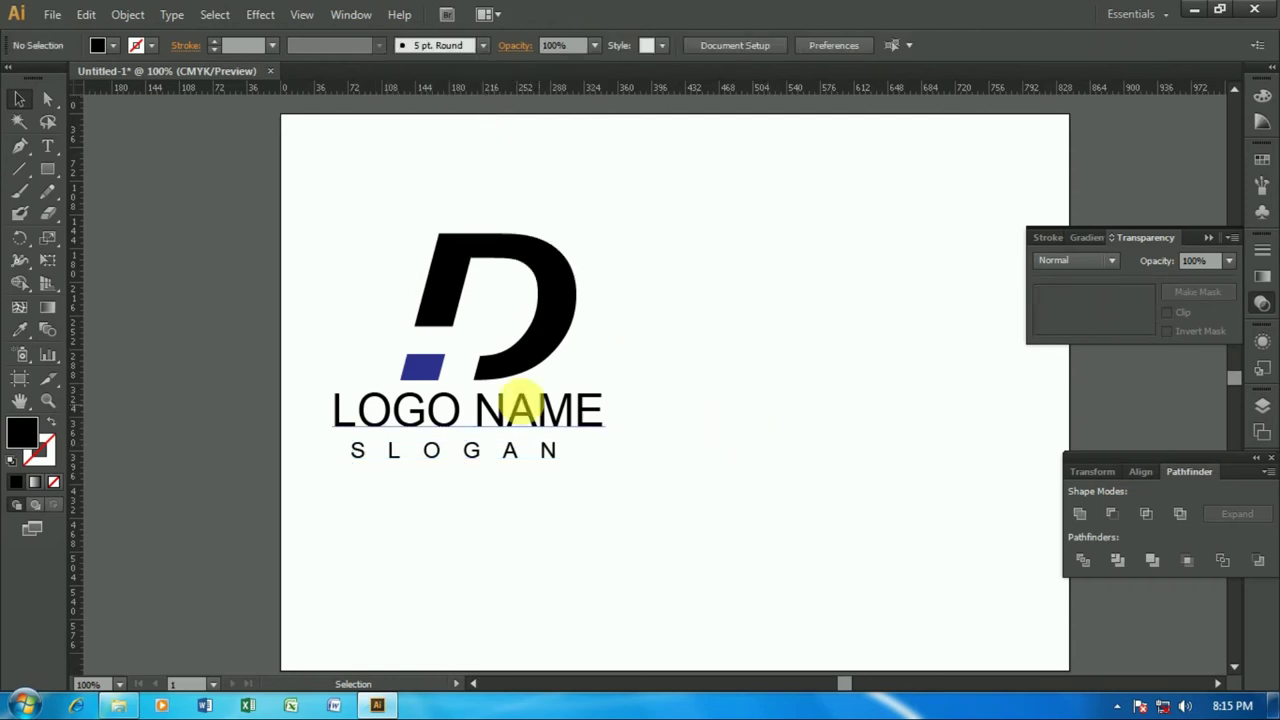
- Recolour the blue parallelogram red
left_click(440, 369)
left_click(113, 45)
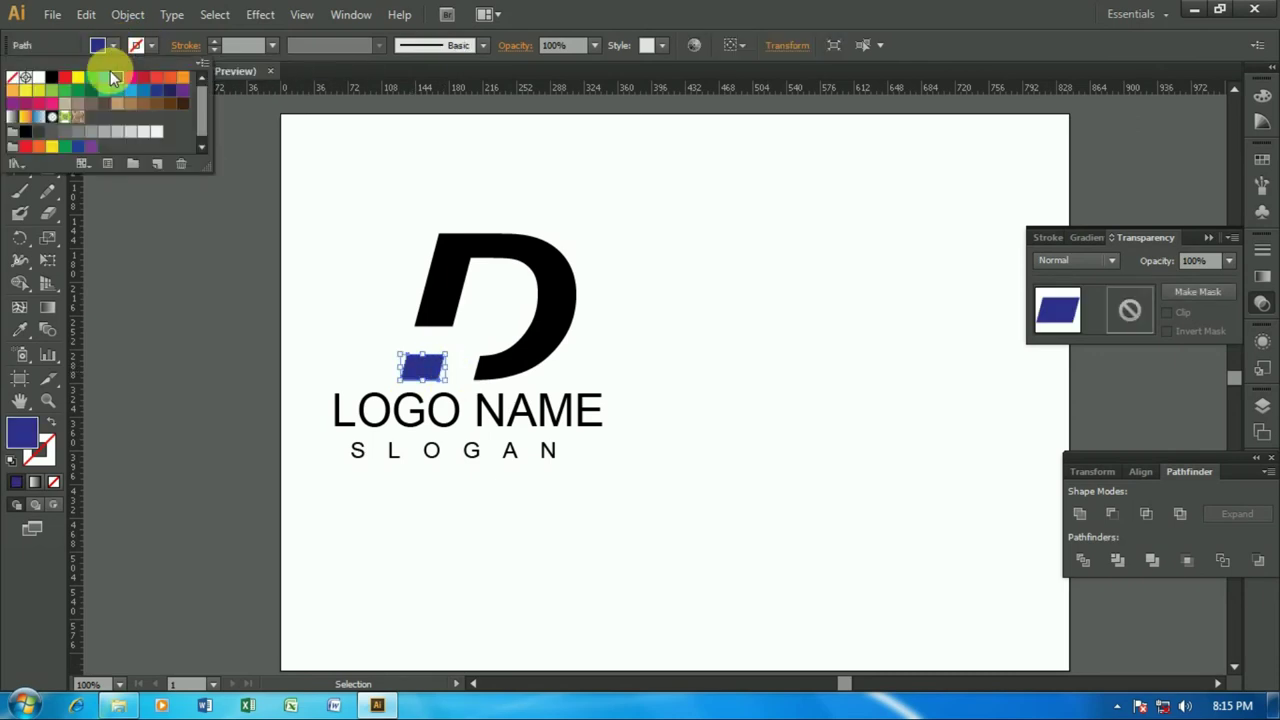
left_click(66, 79)
left_click(726, 331)
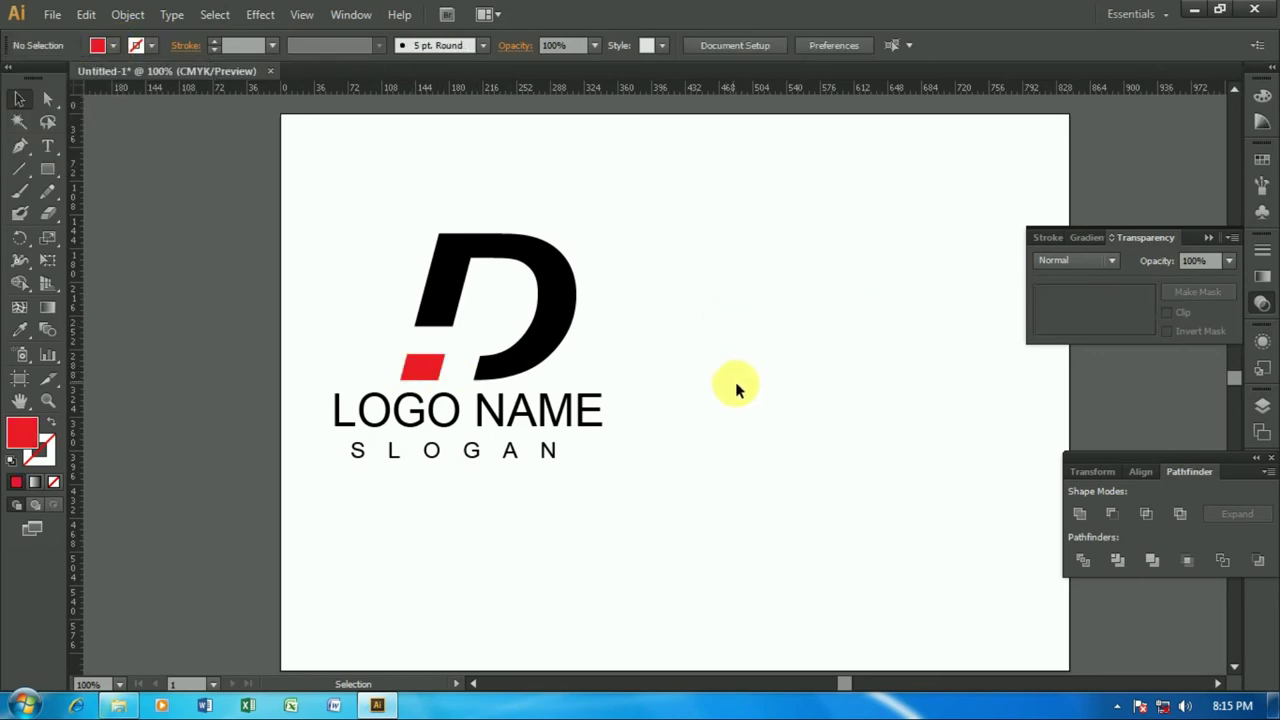
- Move the whole logo toward the top-left and place a copy to its right
left_click_drag(329, 180, 636, 545)
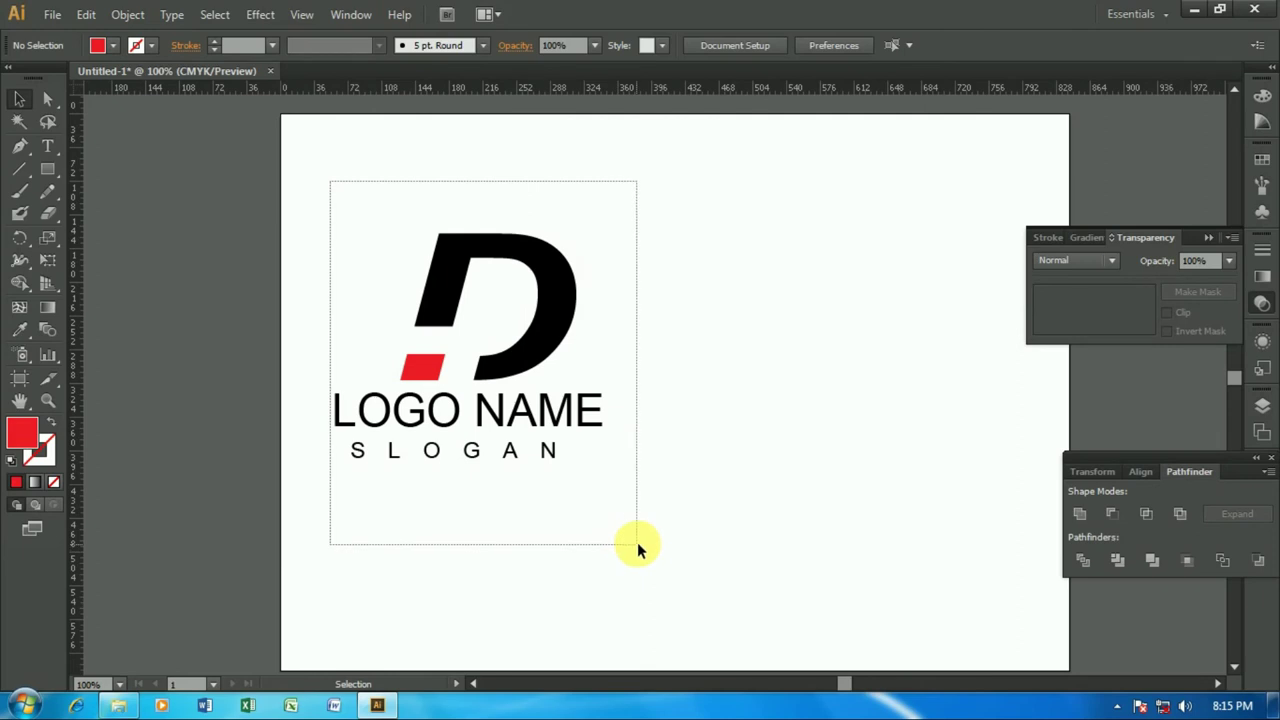
left_click_drag(550, 345, 540, 297)
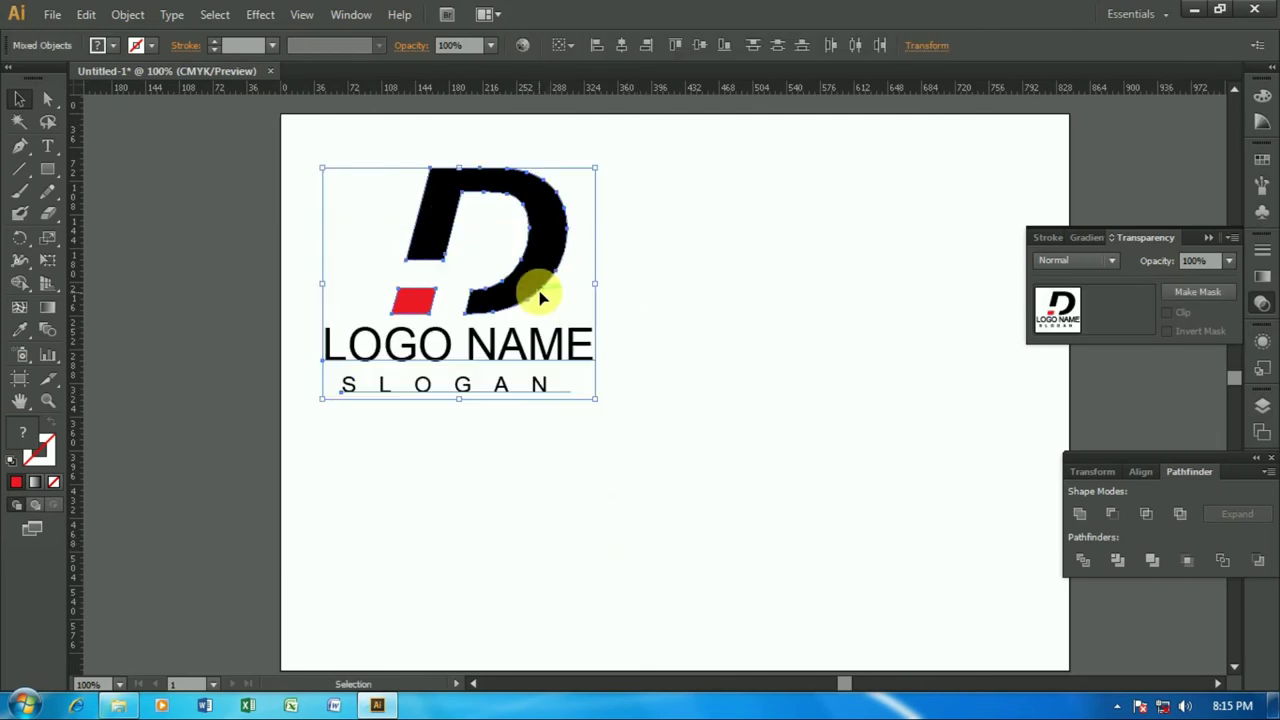
left_click_drag(540, 291, 896, 288)
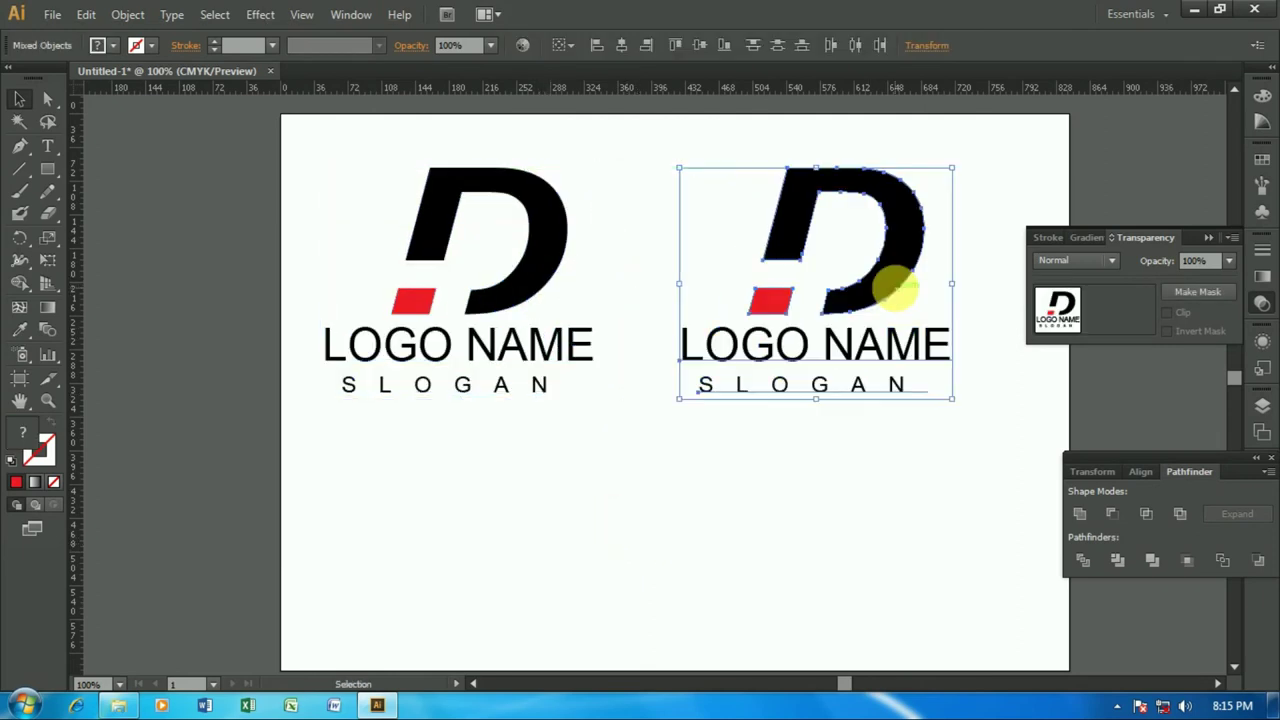
left_click(840, 410)
- Make the D of the right-hand copy magenta
left_click(893, 289)
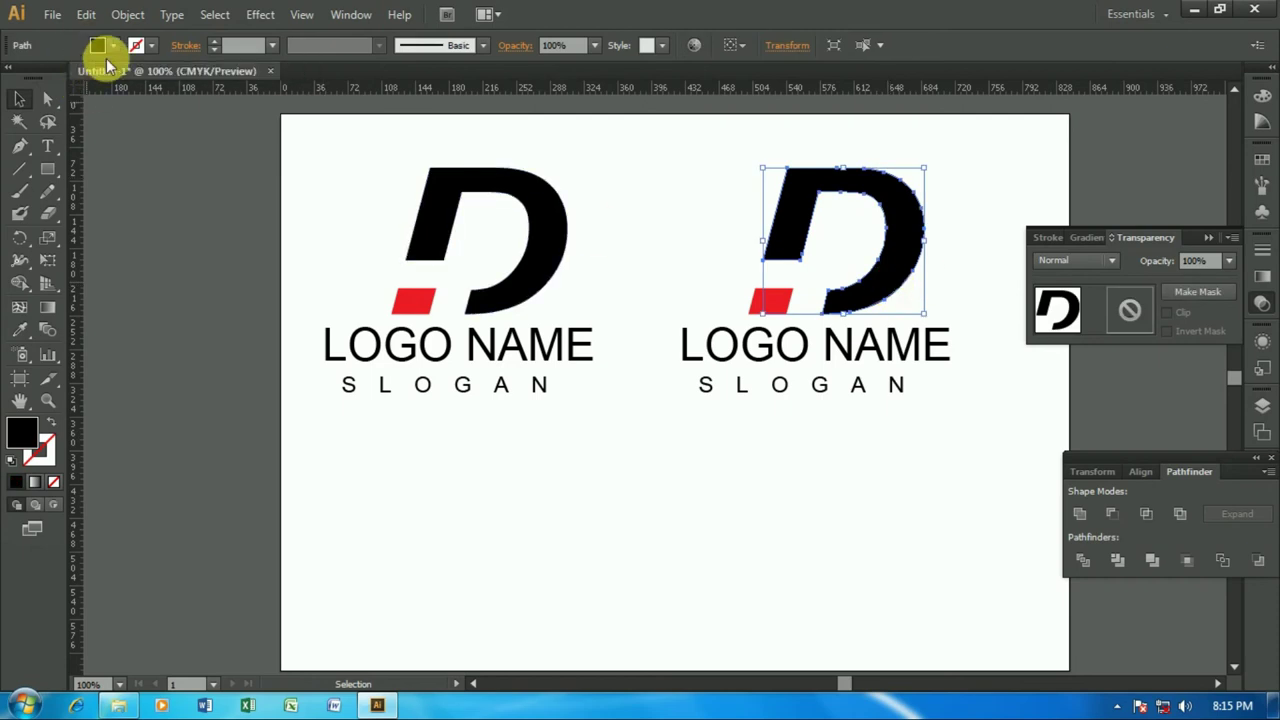
left_click(100, 46)
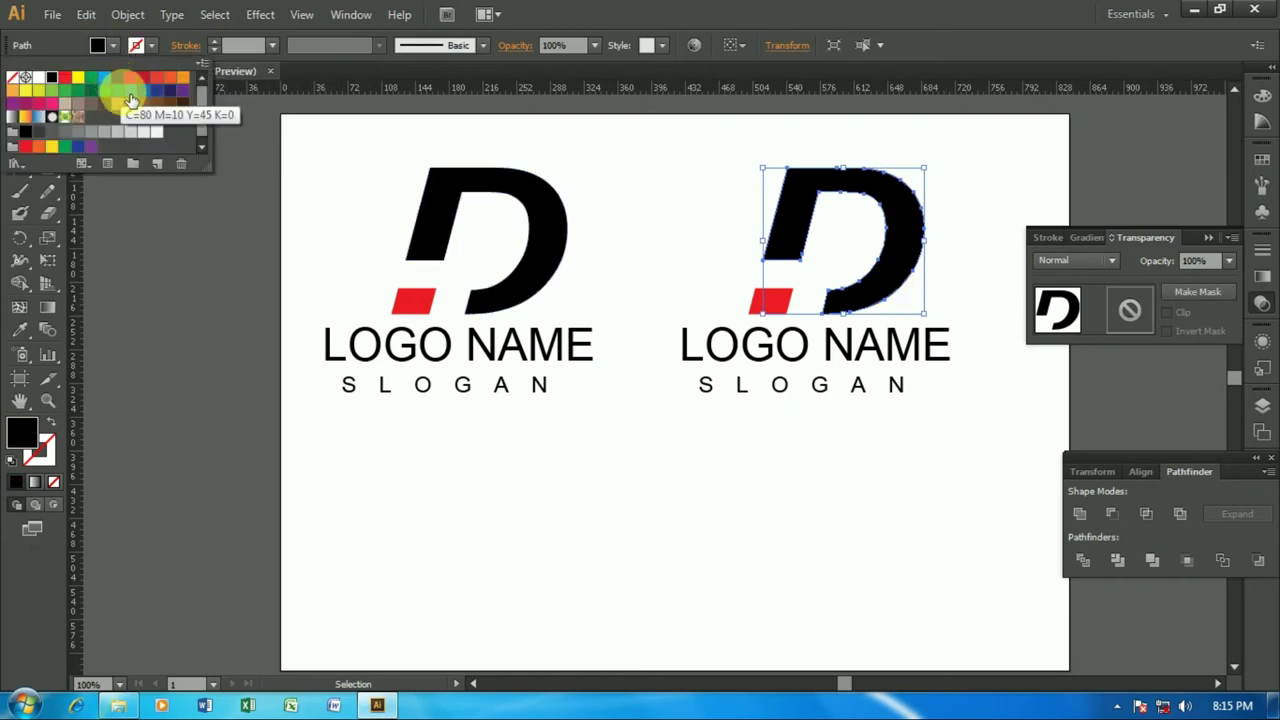
left_click(132, 78)
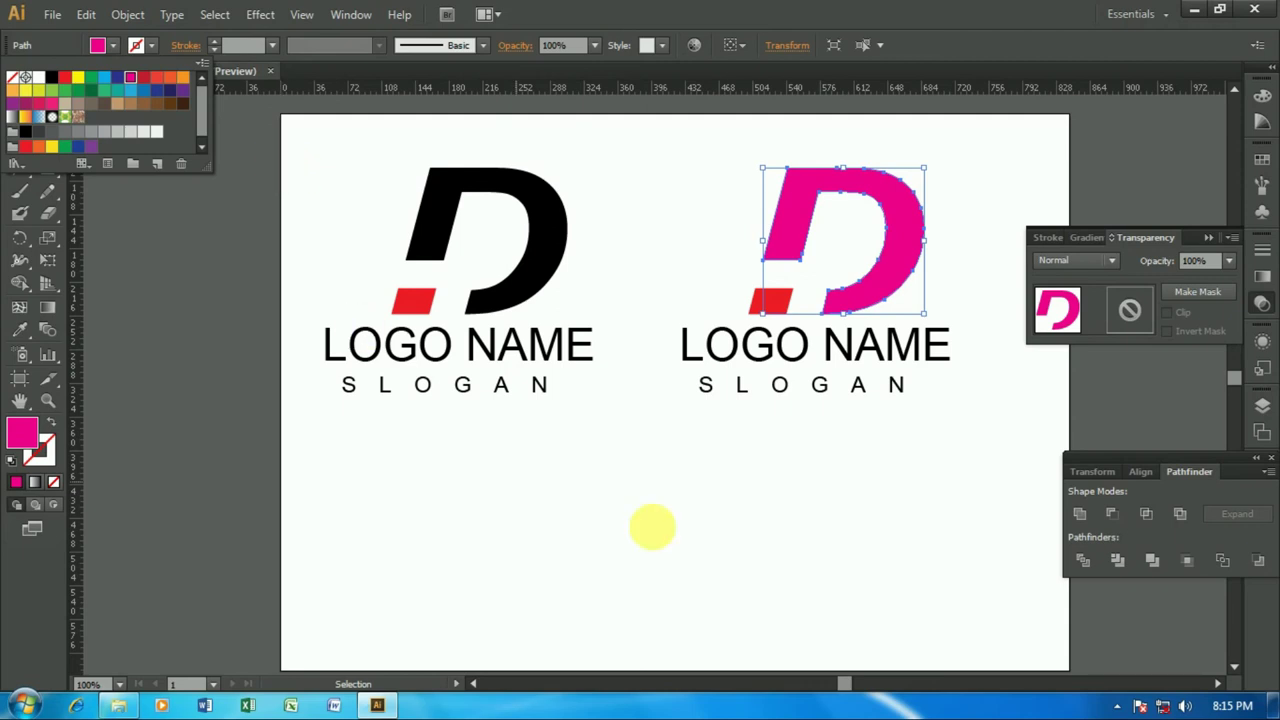
left_click(655, 522)
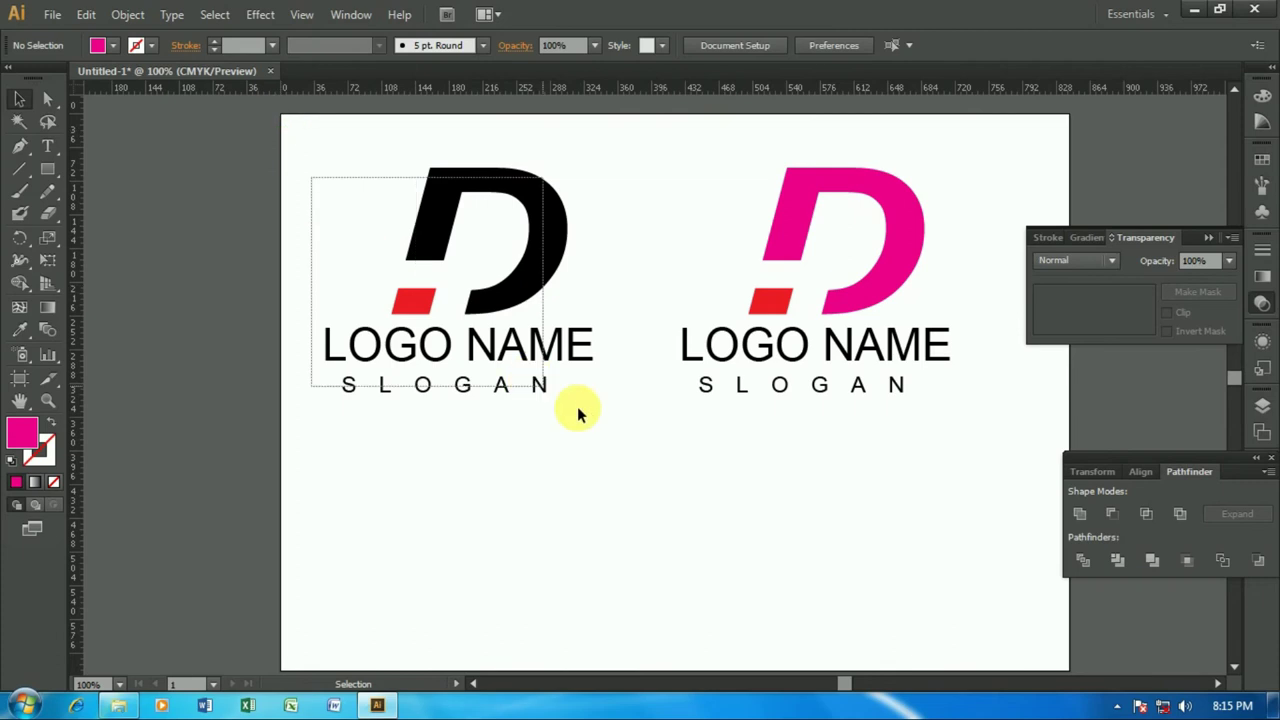
- Place a copy of the black logo below the original
left_click_drag(309, 176, 592, 418)
left_click_drag(562, 340, 556, 600)
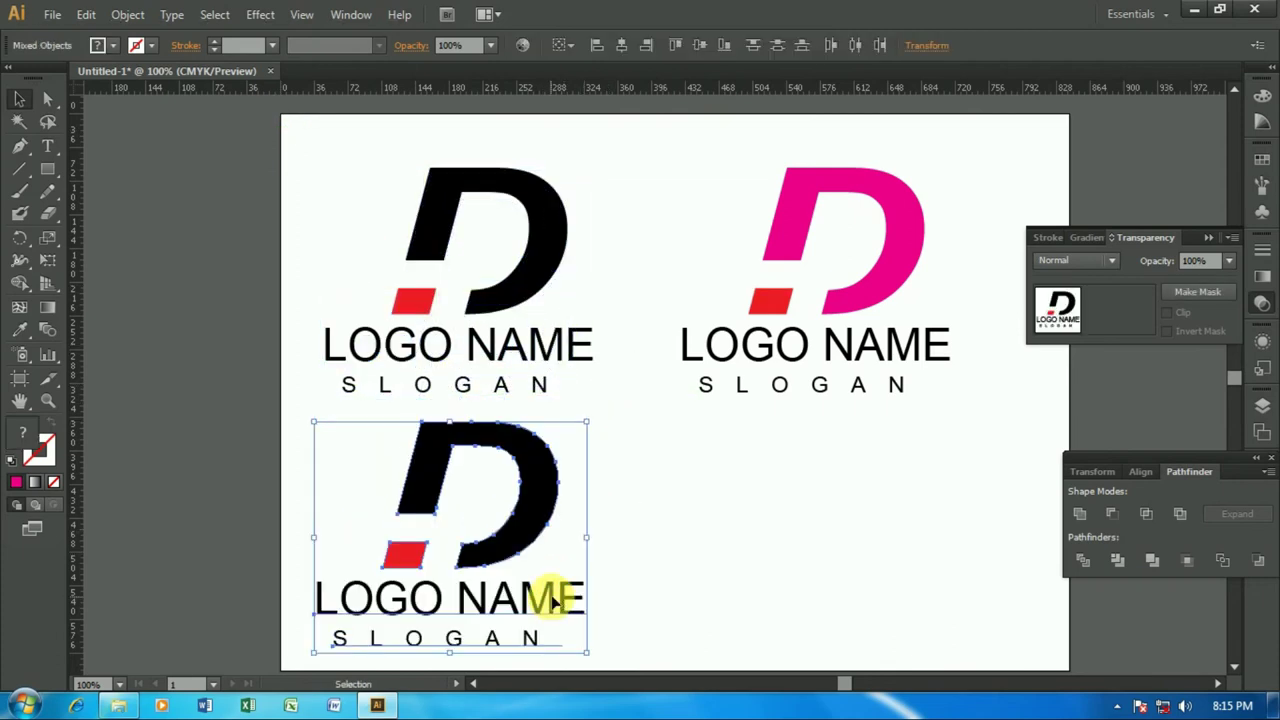
scroll(640, 490, "down", 2)
left_click(650, 418)
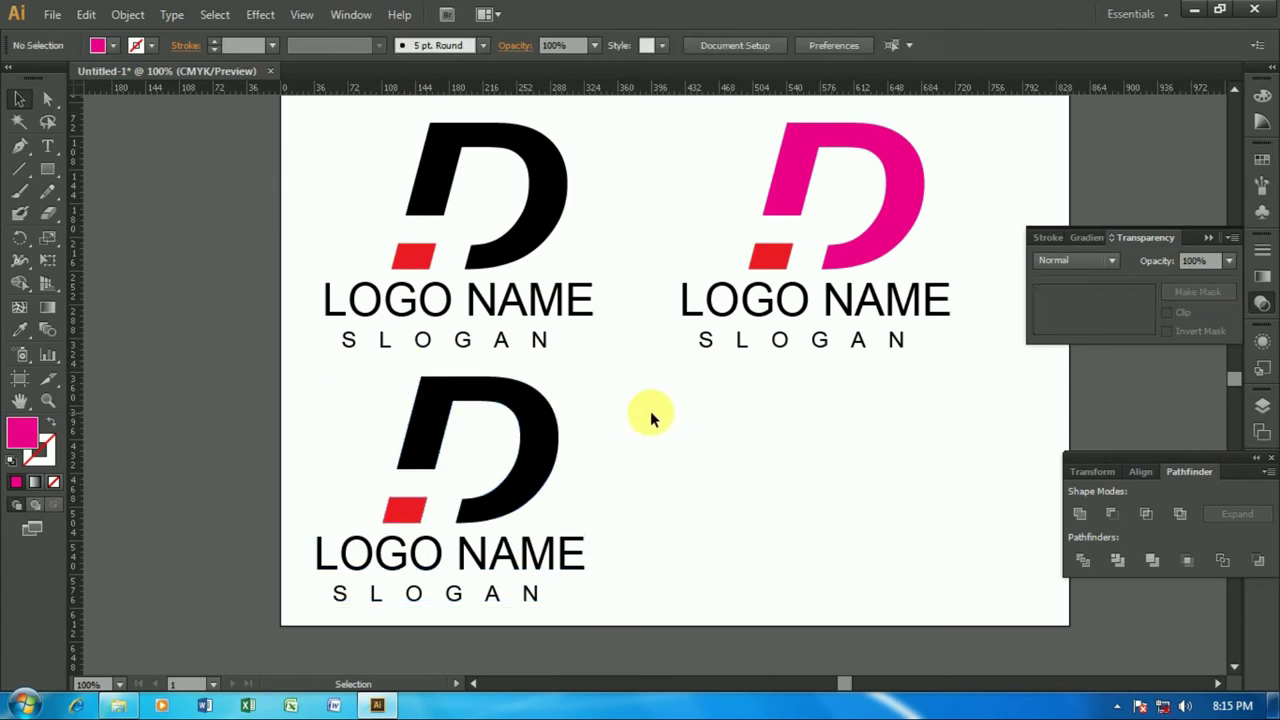
- Make the lower copy's D CMYK Blue
left_click(545, 428)
left_click(113, 45)
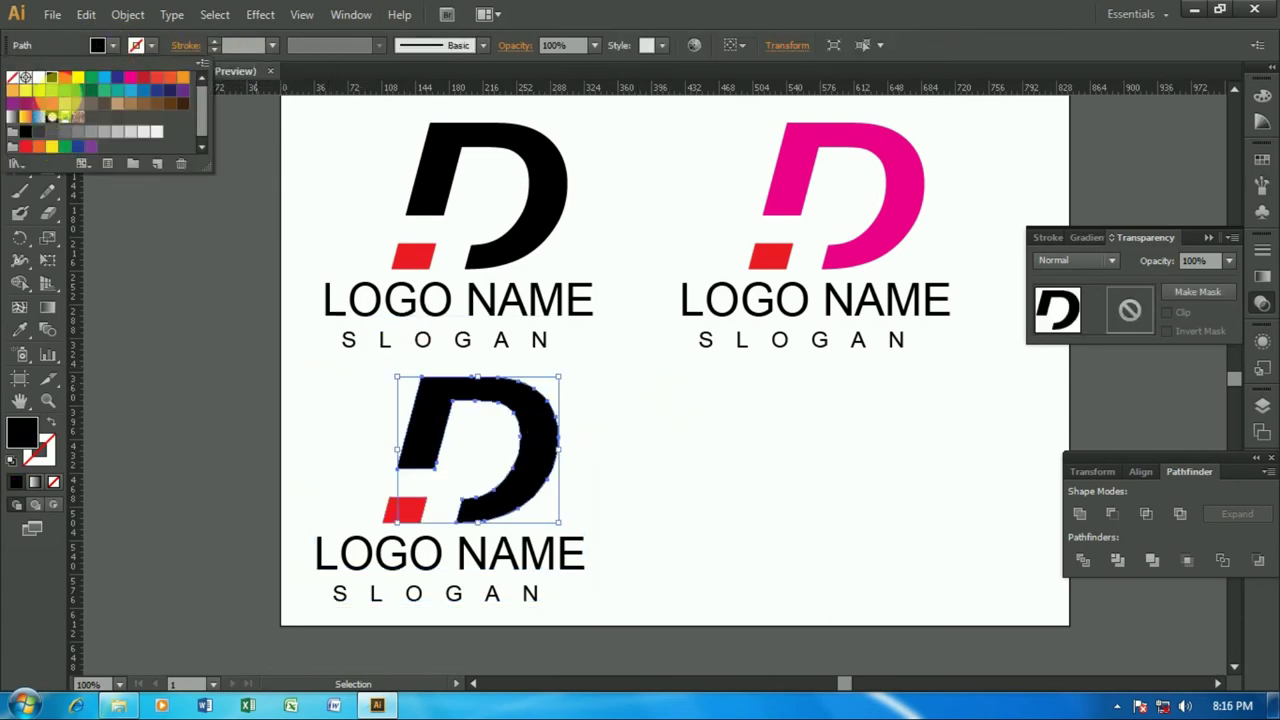
left_click(91, 77)
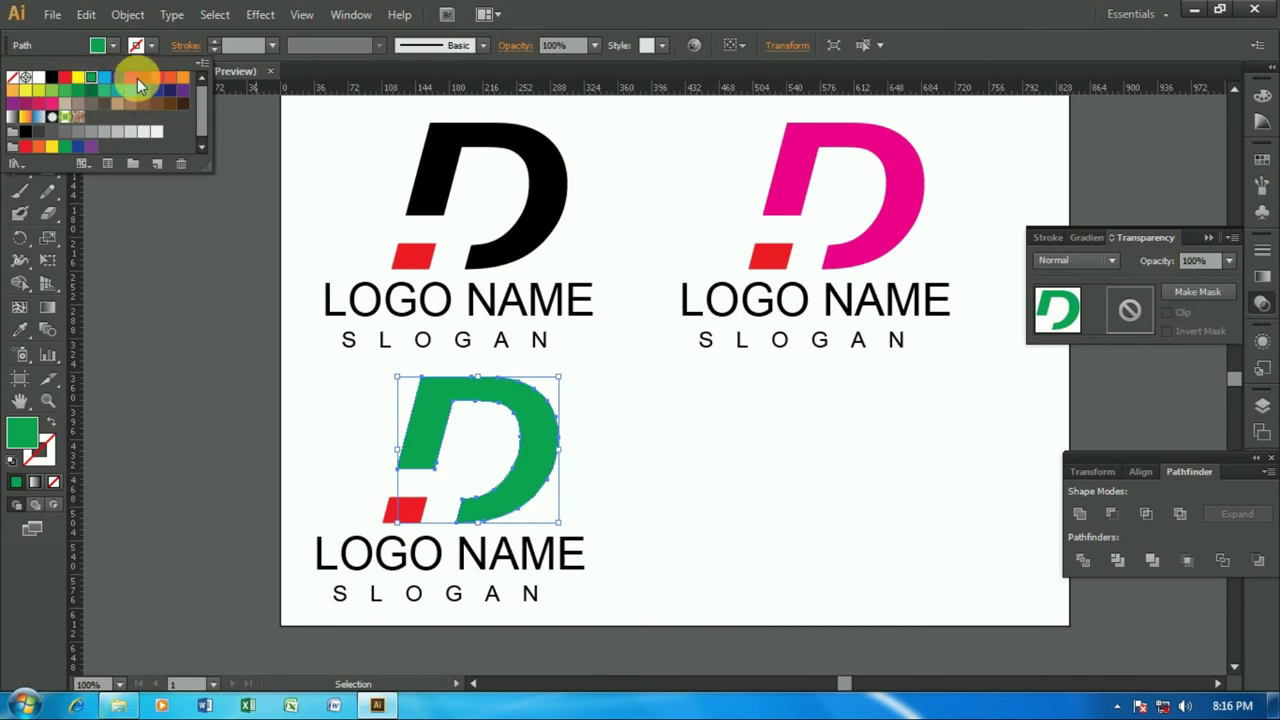
left_click(117, 78)
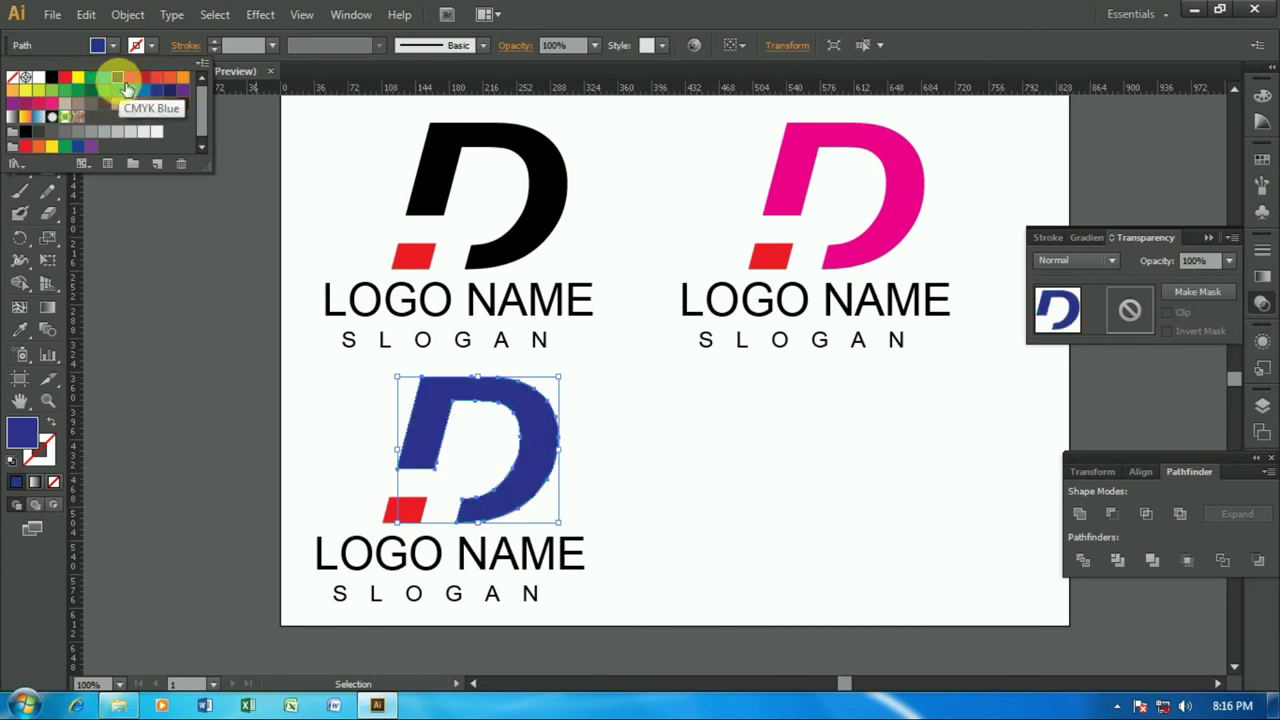
left_click(343, 499)
left_click(365, 507)
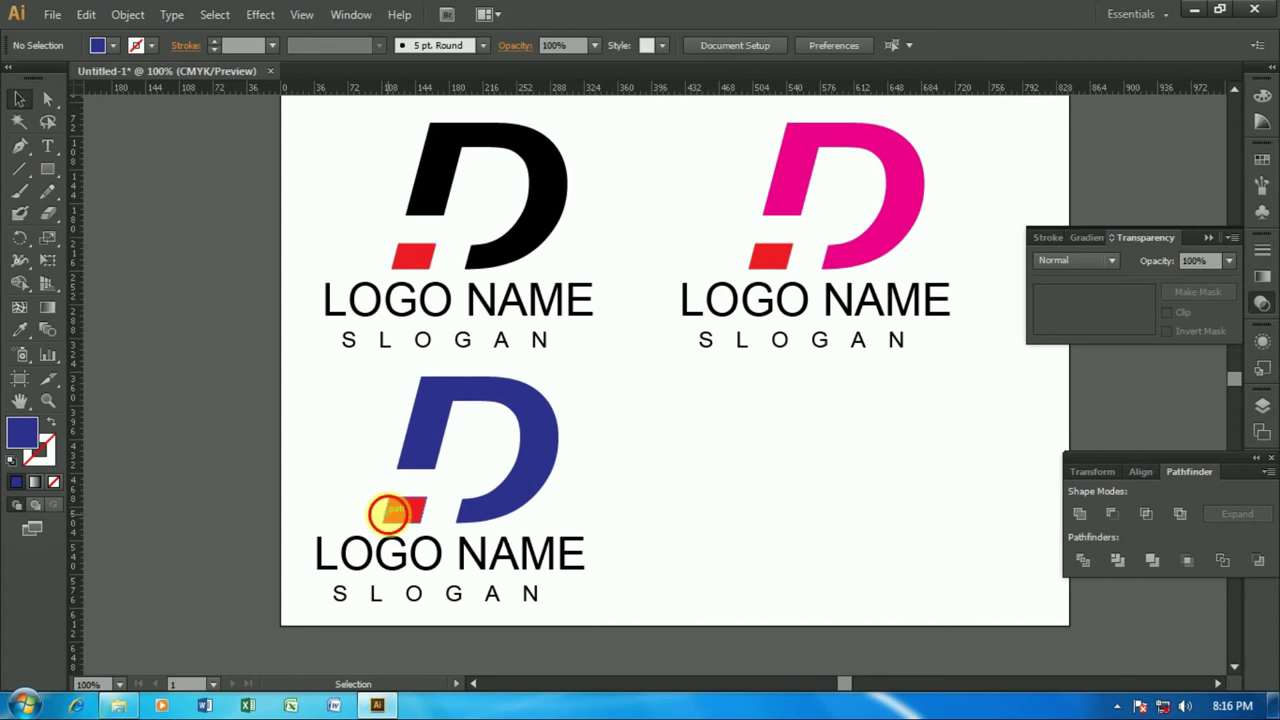
- Make the lower copy's parallelogram green
left_click(113, 45)
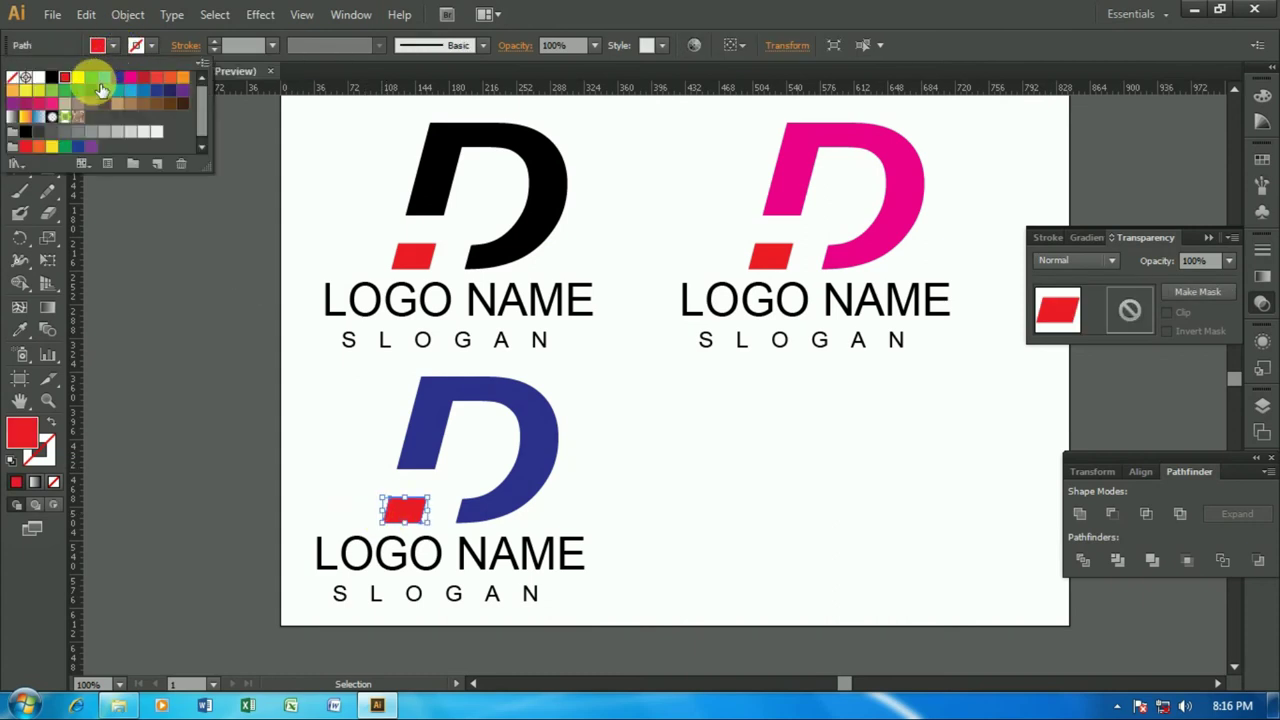
left_click(101, 90)
left_click(677, 491)
scroll(663, 477, "down", 1)
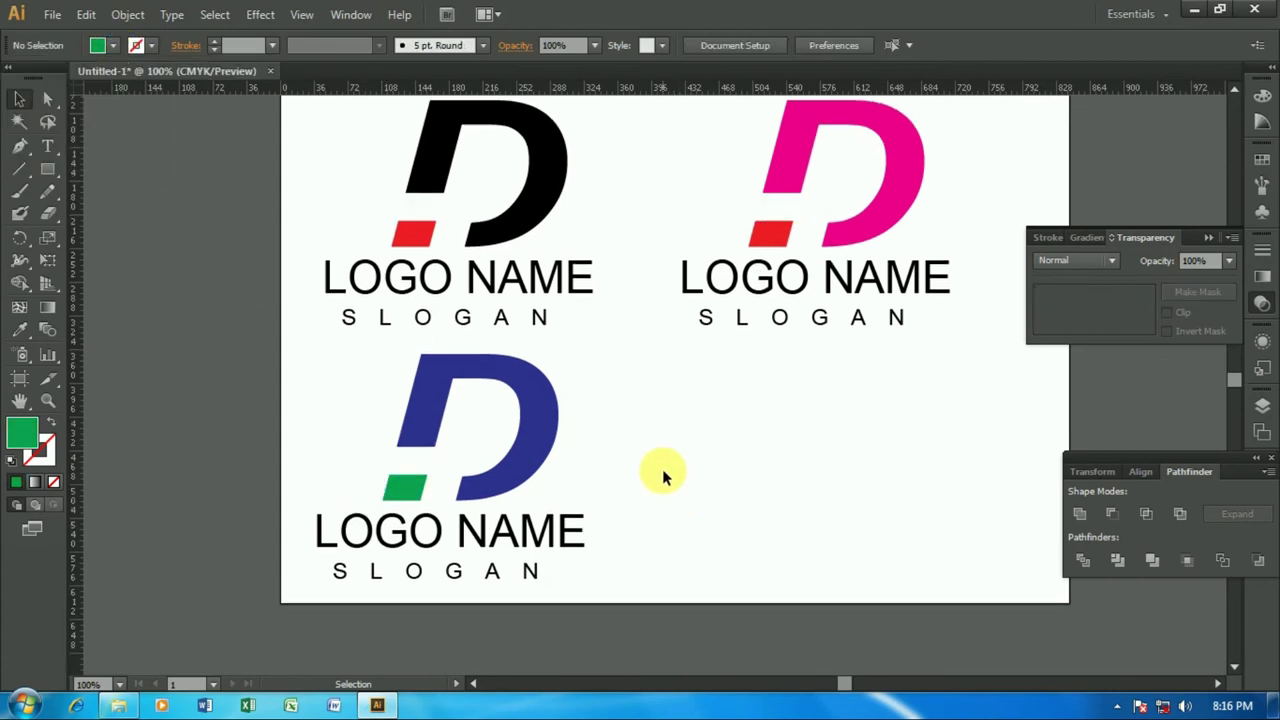
scroll(726, 489, "up", 1)
left_click_drag(380, 388, 594, 555)
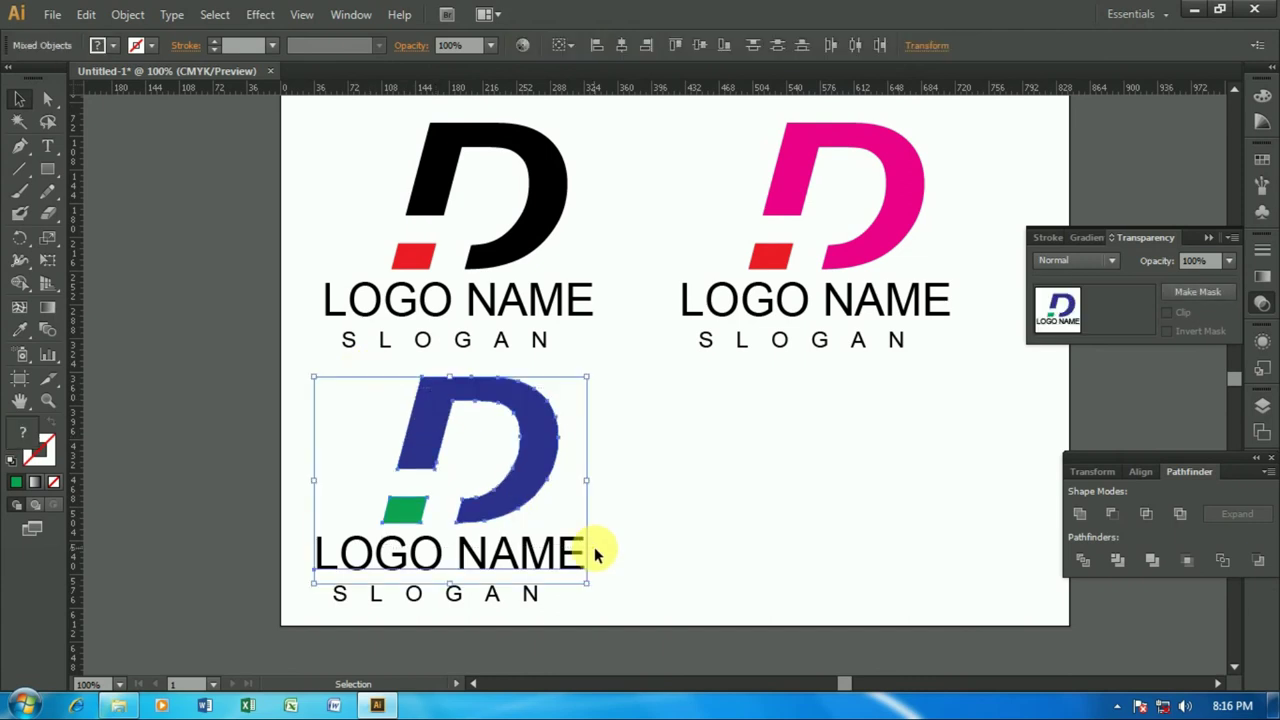
- Place a copy of the black logo in the bottom-right corner, undoing an accidental move
left_click_drag(318, 122, 623, 357)
mouse_move(580, 320)
left_mouse_down()
mouse_move(972, 566)
mouse_move(952, 554)
left_mouse_up()
key("ctrl+z")
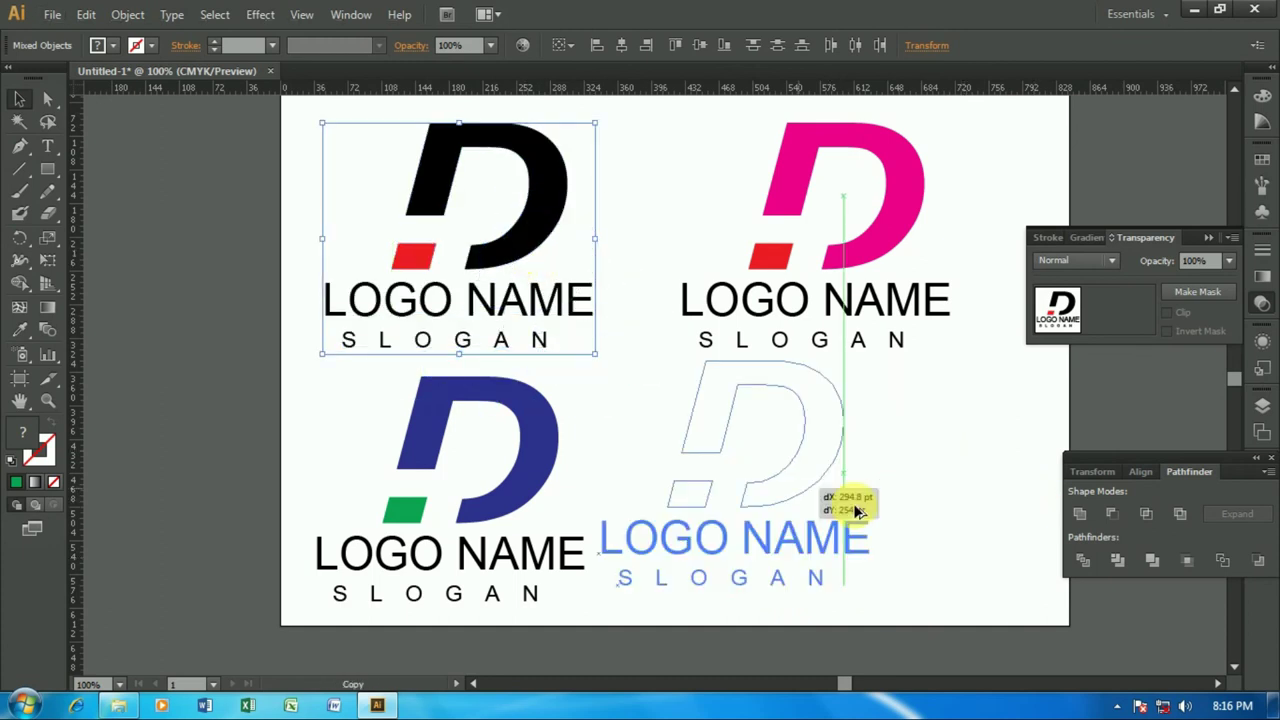
left_click_drag(525, 250, 912, 487)
left_click(998, 463)
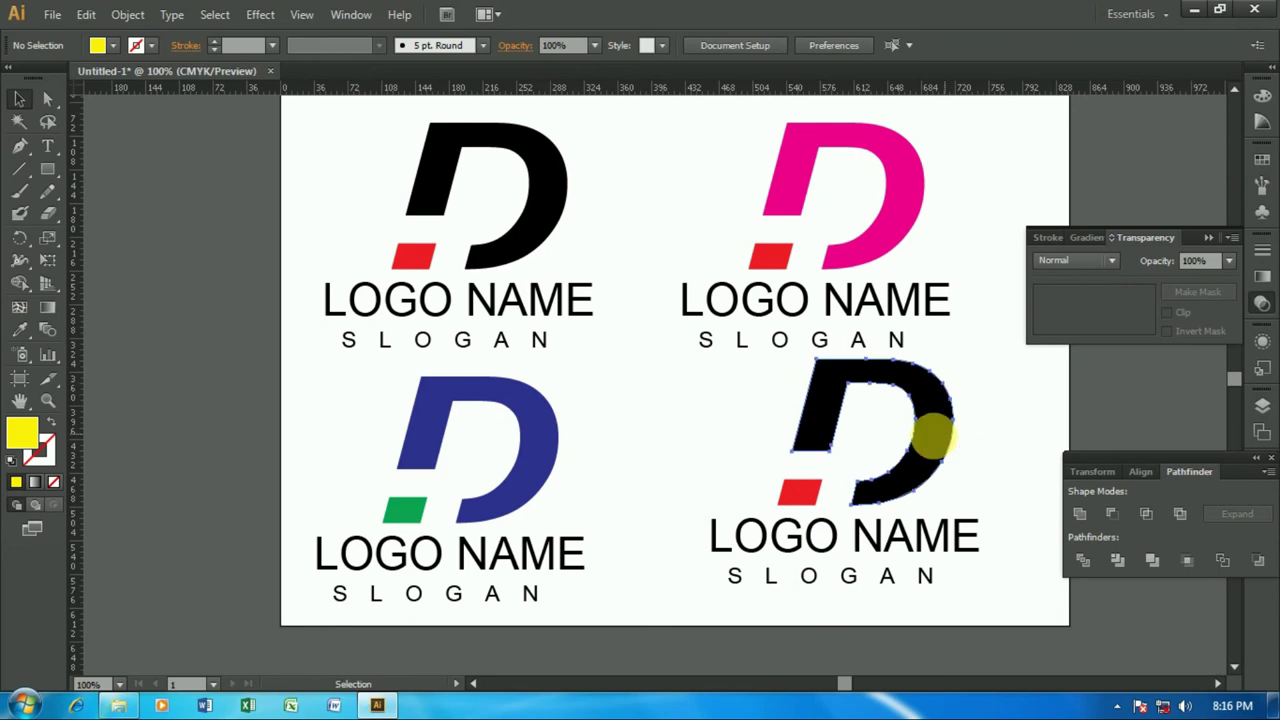
- Make the bottom-right copy's D light cyan blue after trying orange and green
left_click(928, 430)
left_click(122, 45)
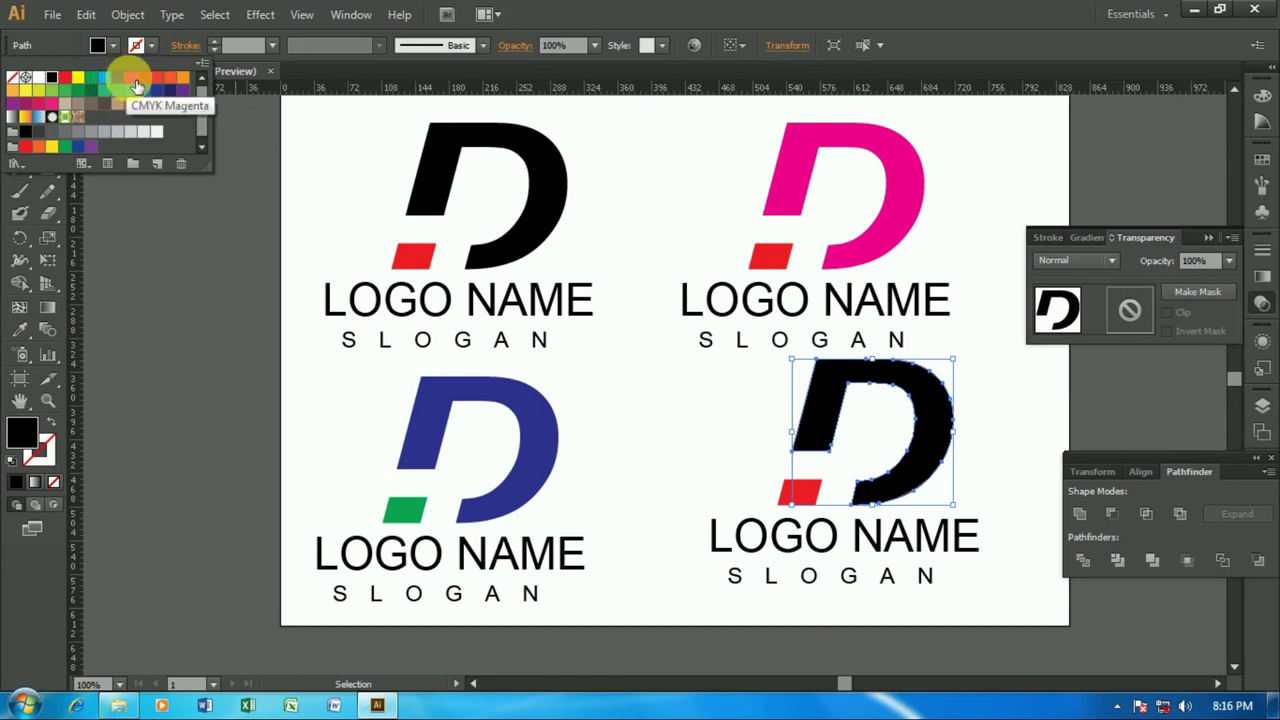
left_click(184, 79)
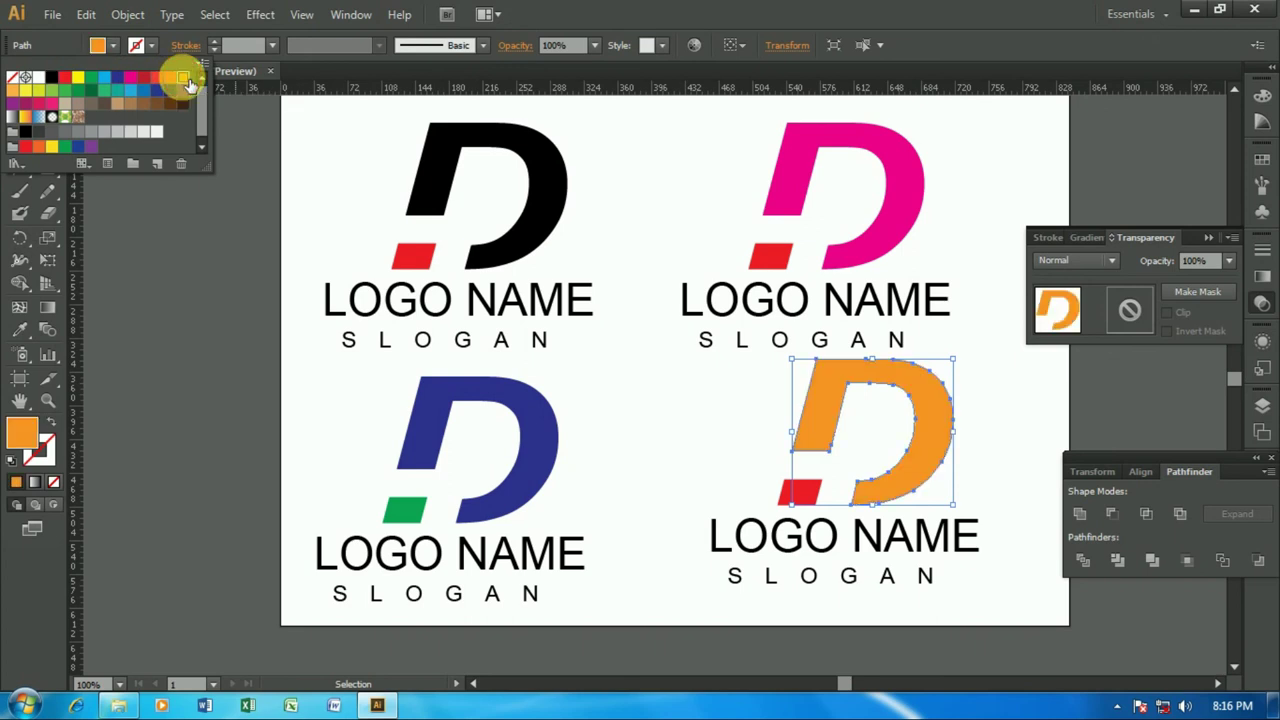
left_click(171, 80)
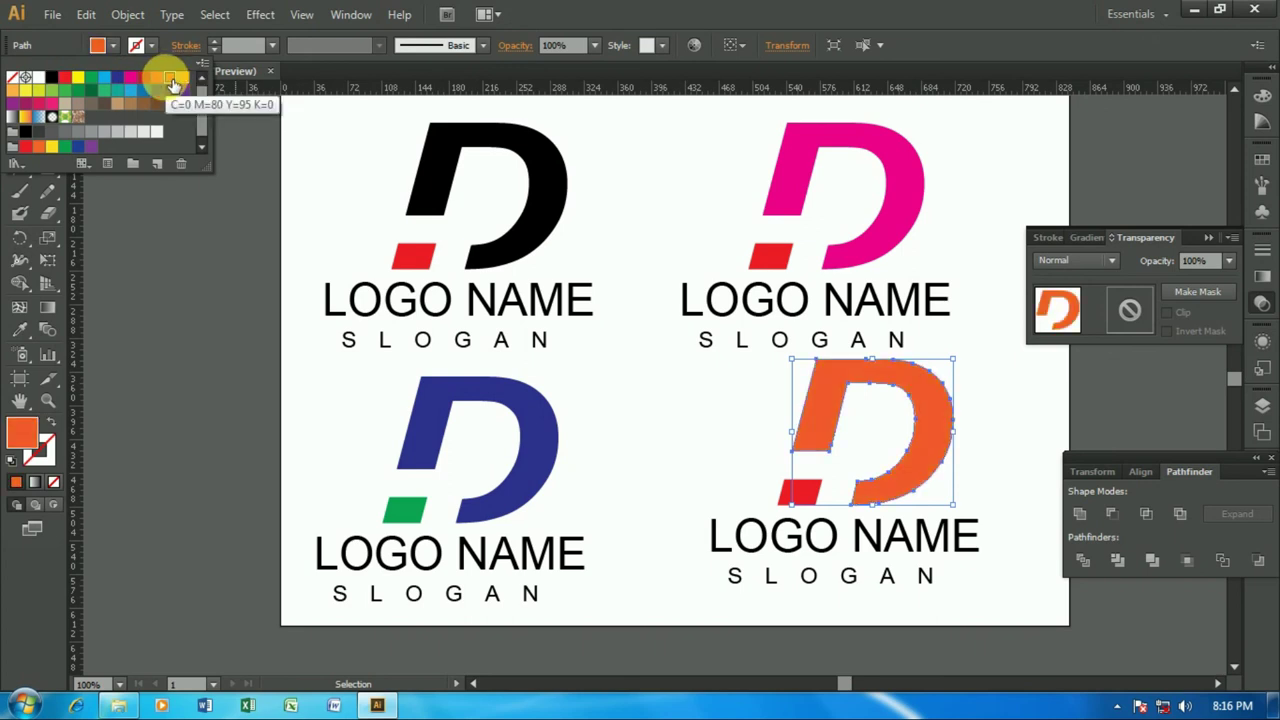
left_click(95, 95)
left_click(100, 87)
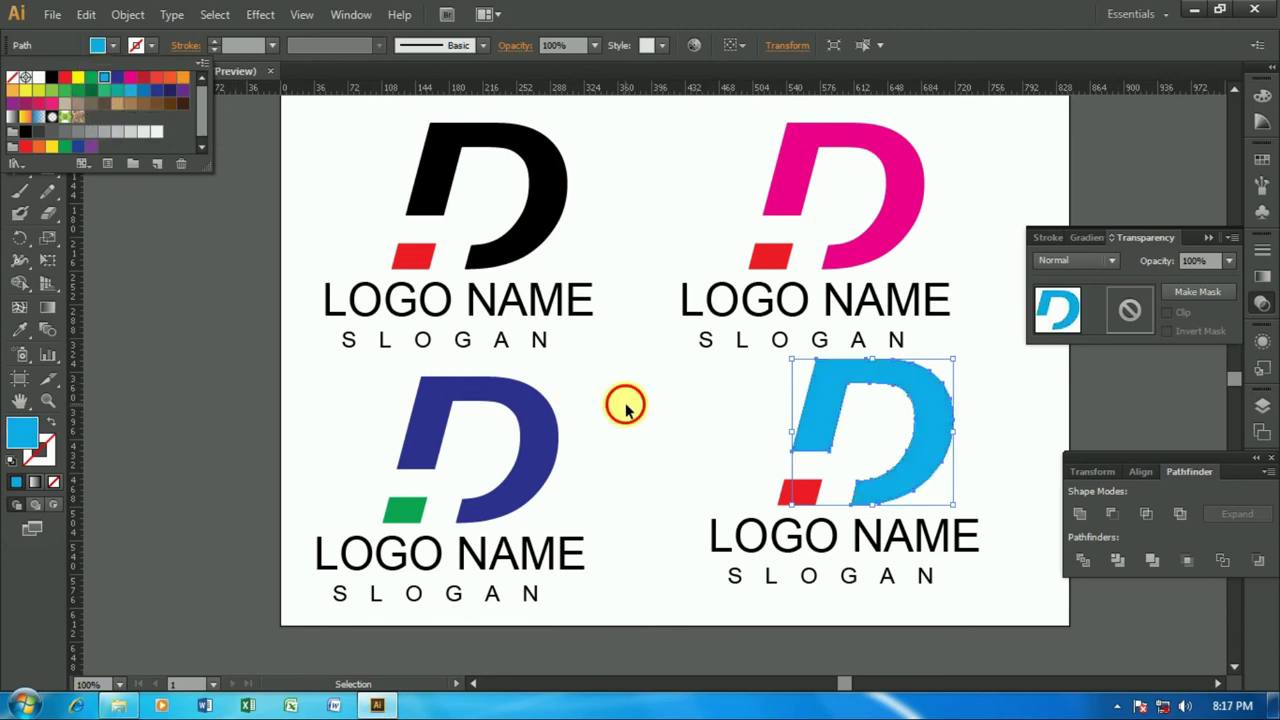
left_click(727, 447)
scroll(727, 447, "down", 1)
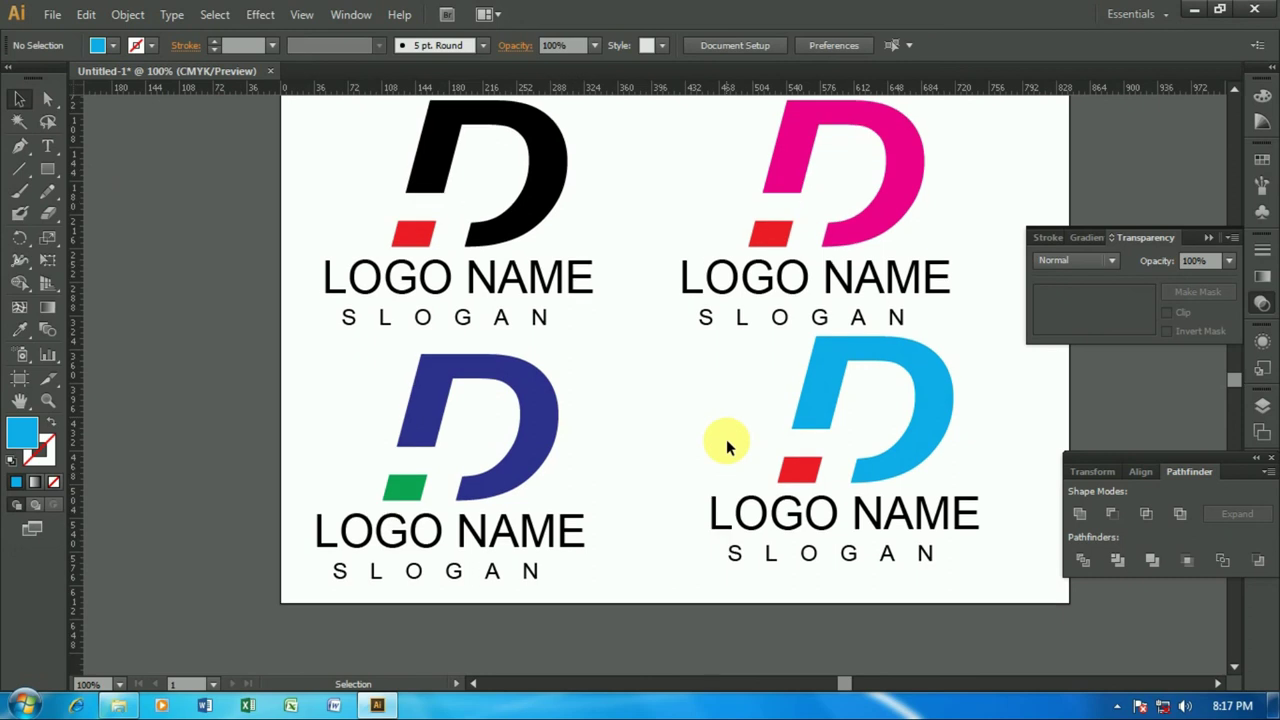
- Select all four logos and scale them down slightly together
scroll(727, 447, "up", 2)
key("ctrl+a")
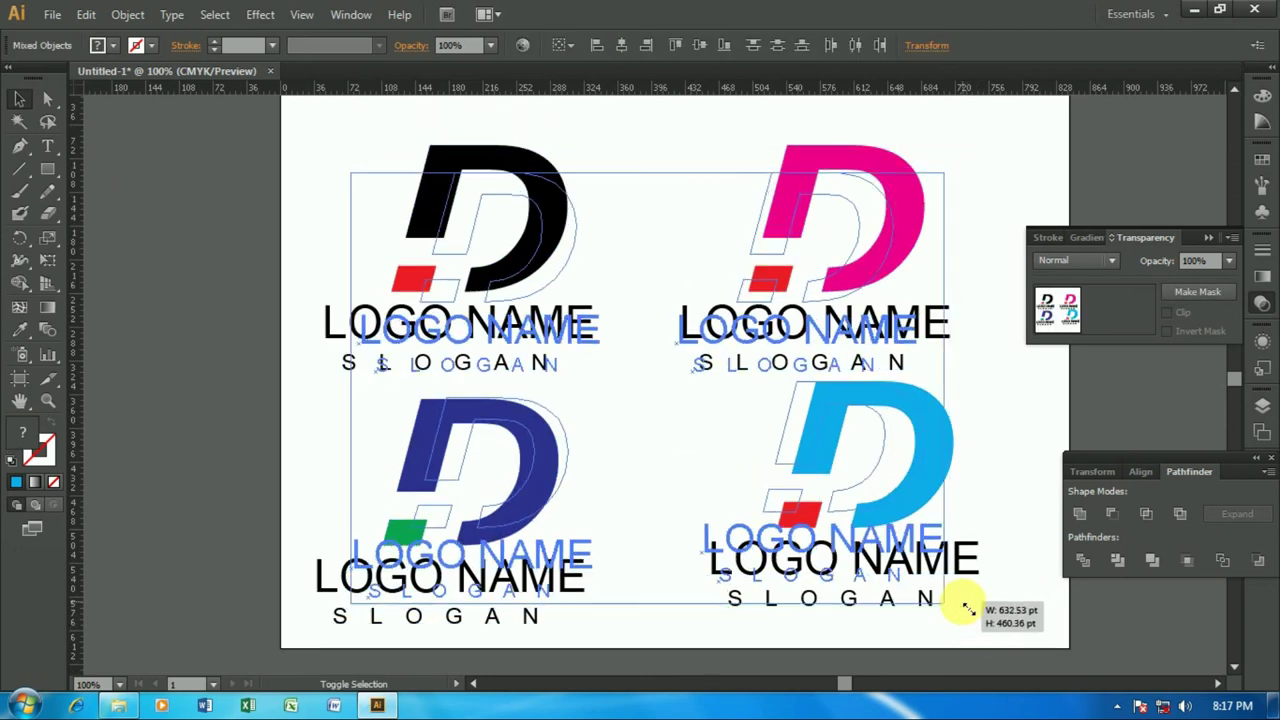
left_click_drag(980, 630, 955, 602)
left_click(686, 423)
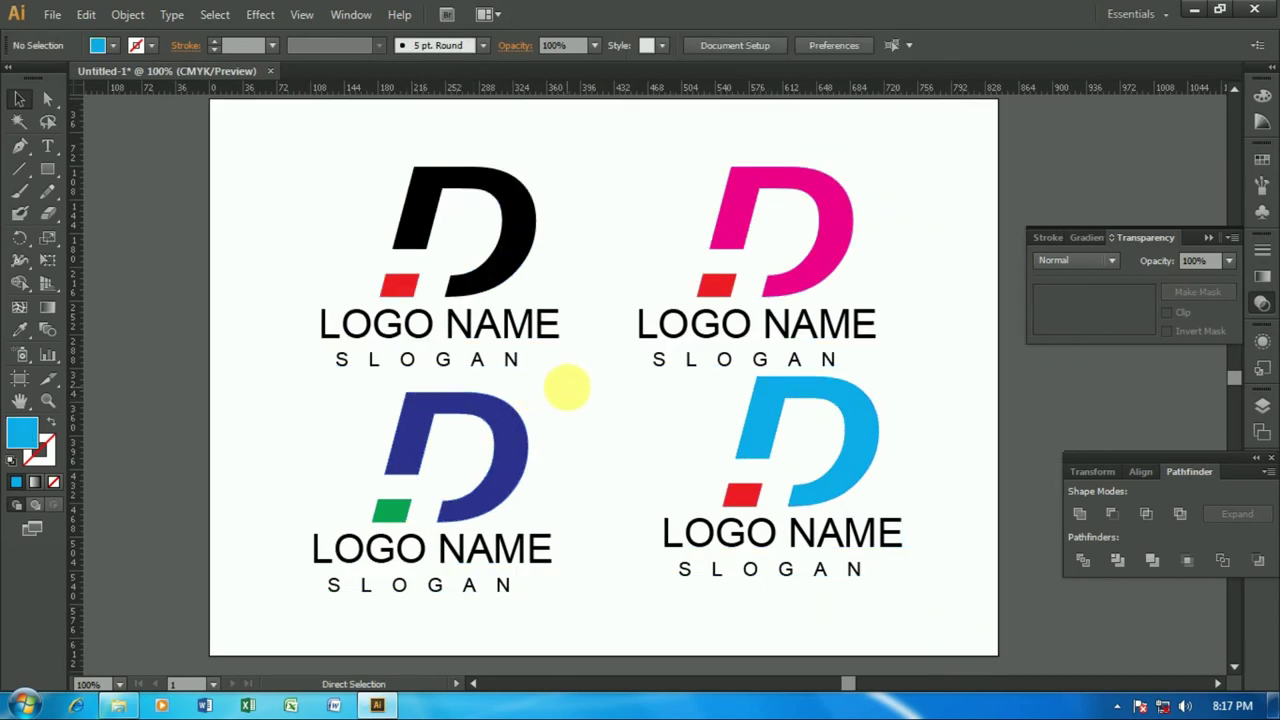
- Zoom in and scroll through the grid to review the four variants
key("ctrl+plus")
scroll(567, 390, "up", 1)
scroll(567, 390, "up", 2)
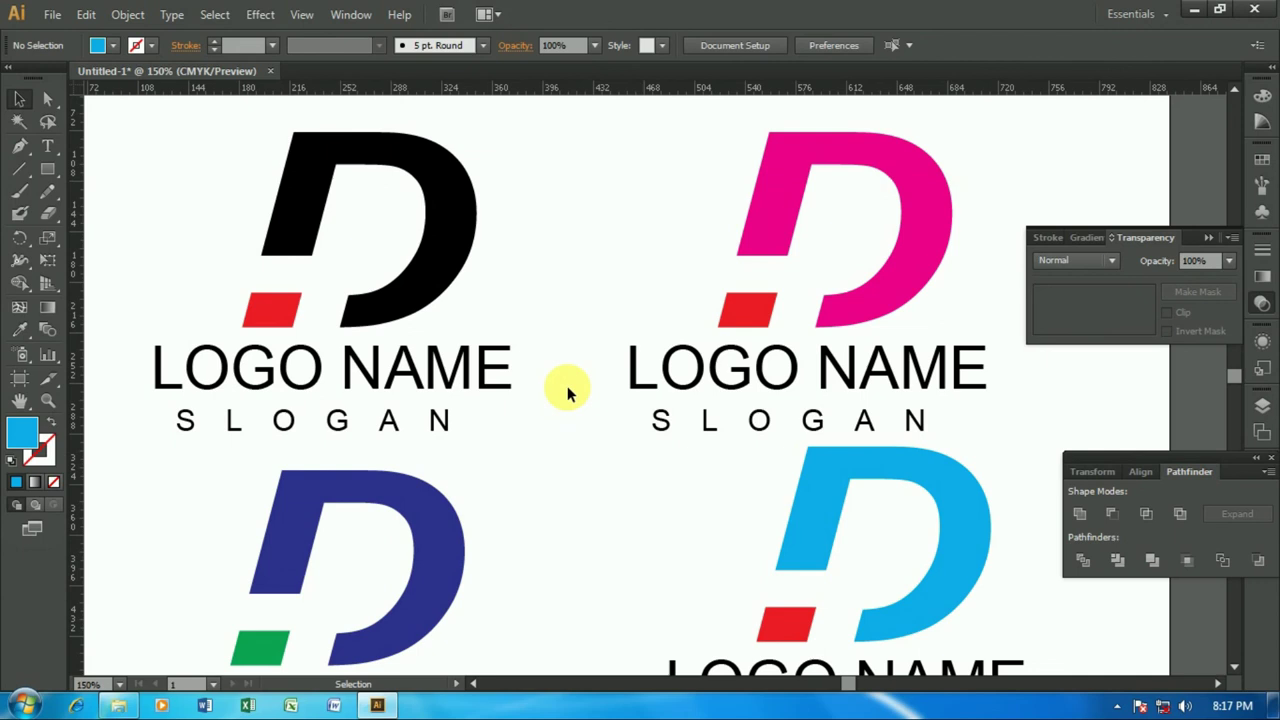
scroll(567, 393, "up", 1)
scroll(567, 393, "down", 3)
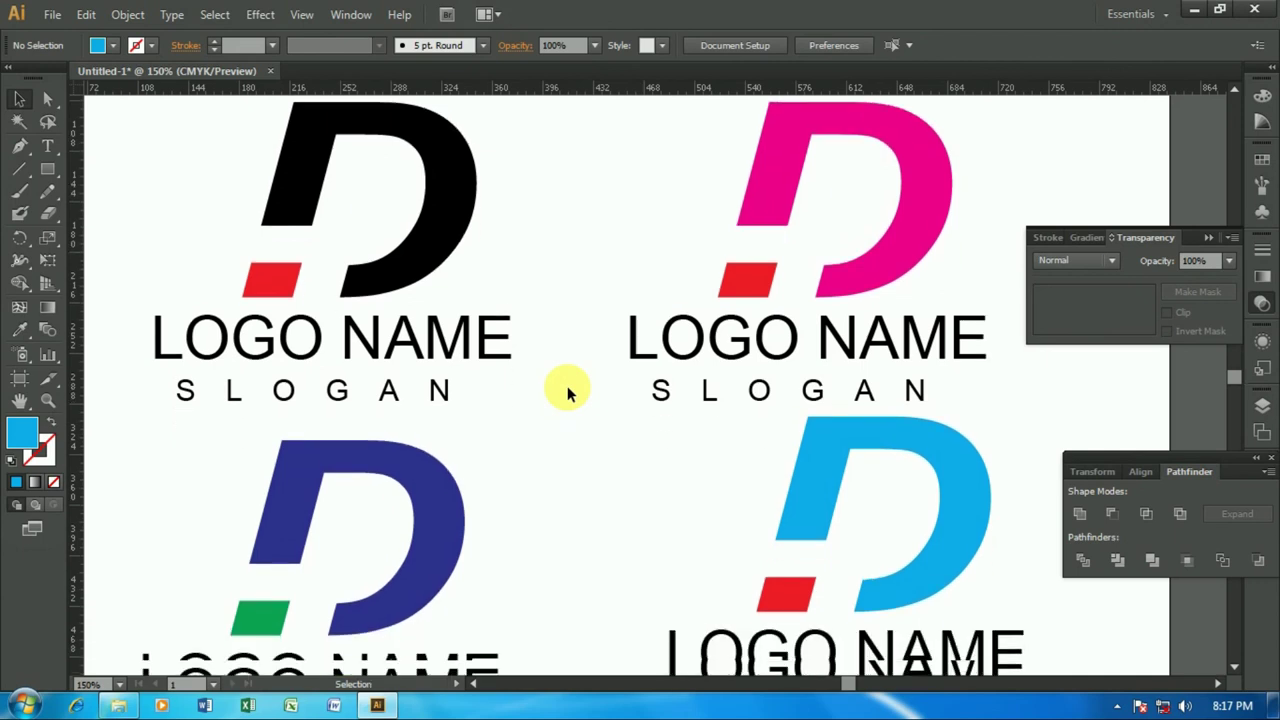
scroll(567, 393, "down", 3)
scroll(567, 393, "down", 3)
scroll(567, 393, "down", 3)
scroll(567, 393, "down", 1)
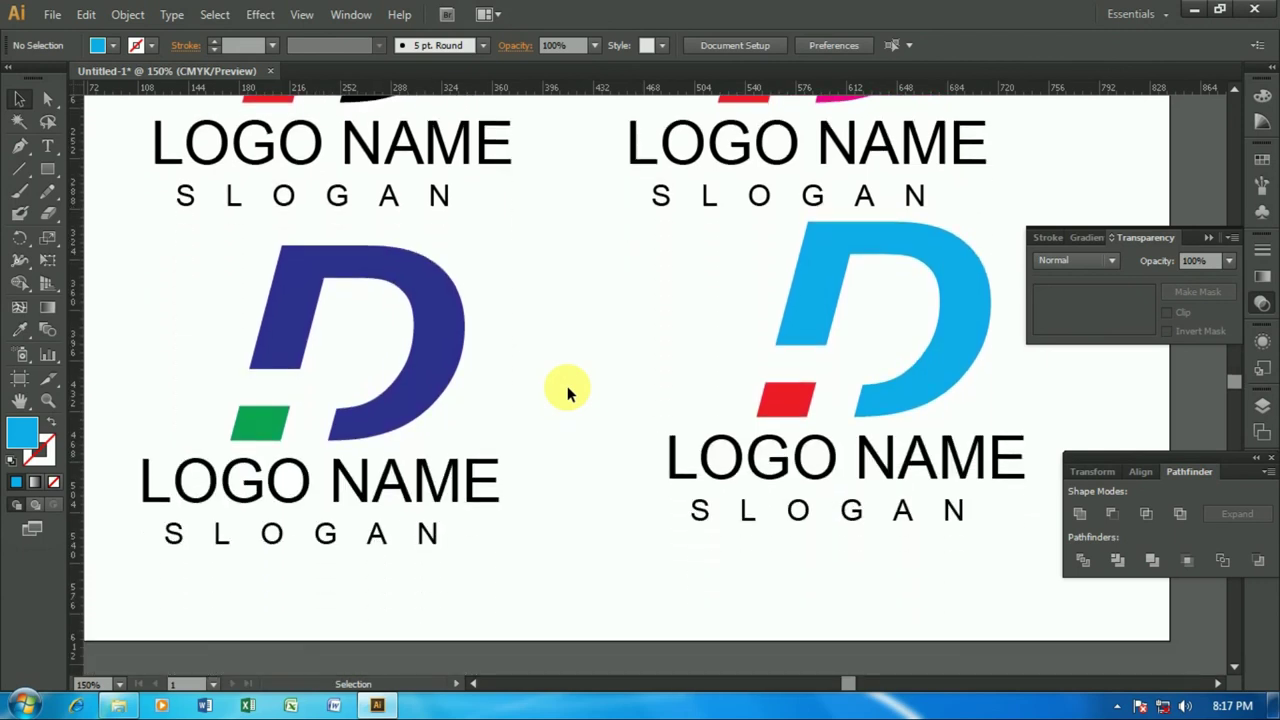
scroll(567, 393, "down", 1)
scroll(567, 393, "down", 3)
scroll(567, 393, "up", 4)
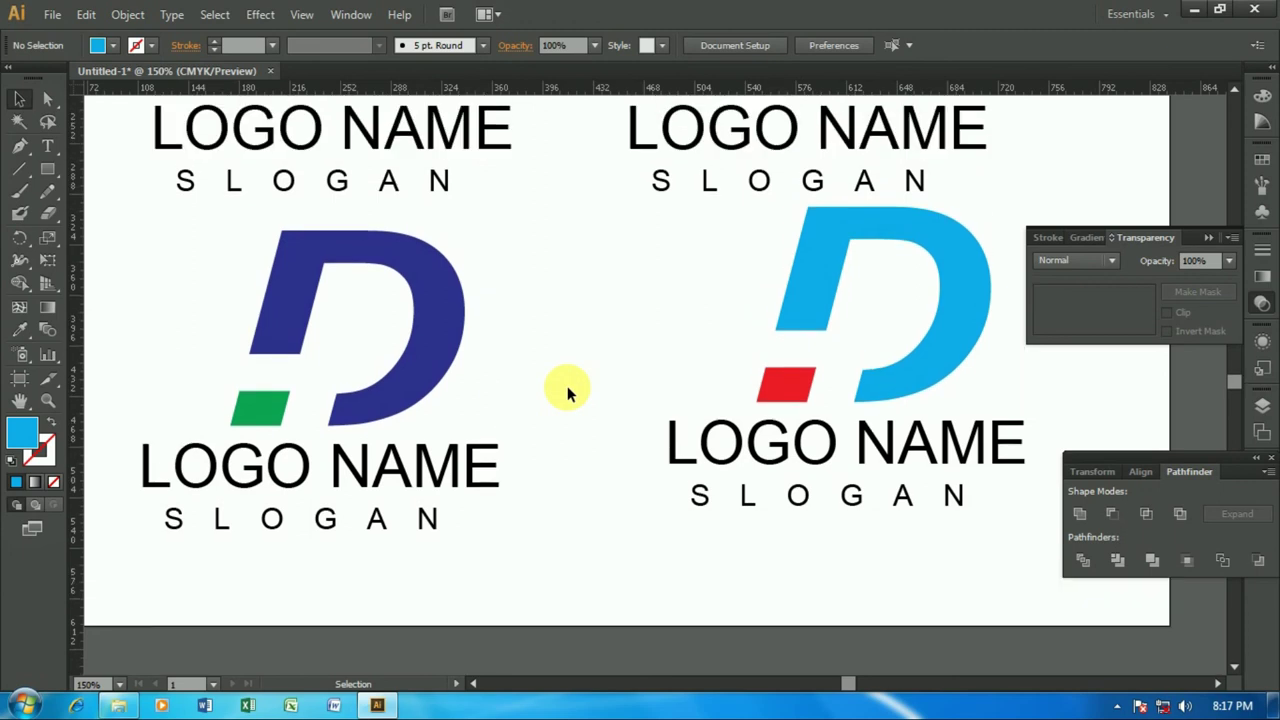
scroll(567, 393, "down", 1, "alt")
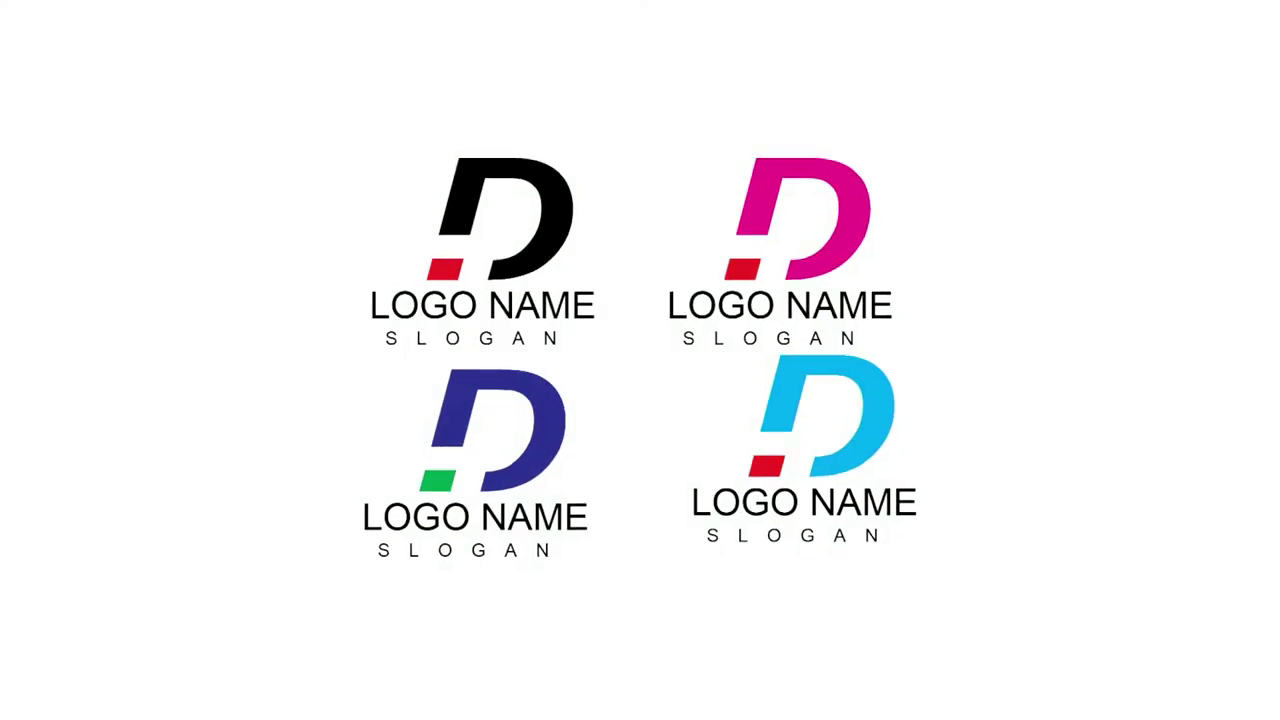